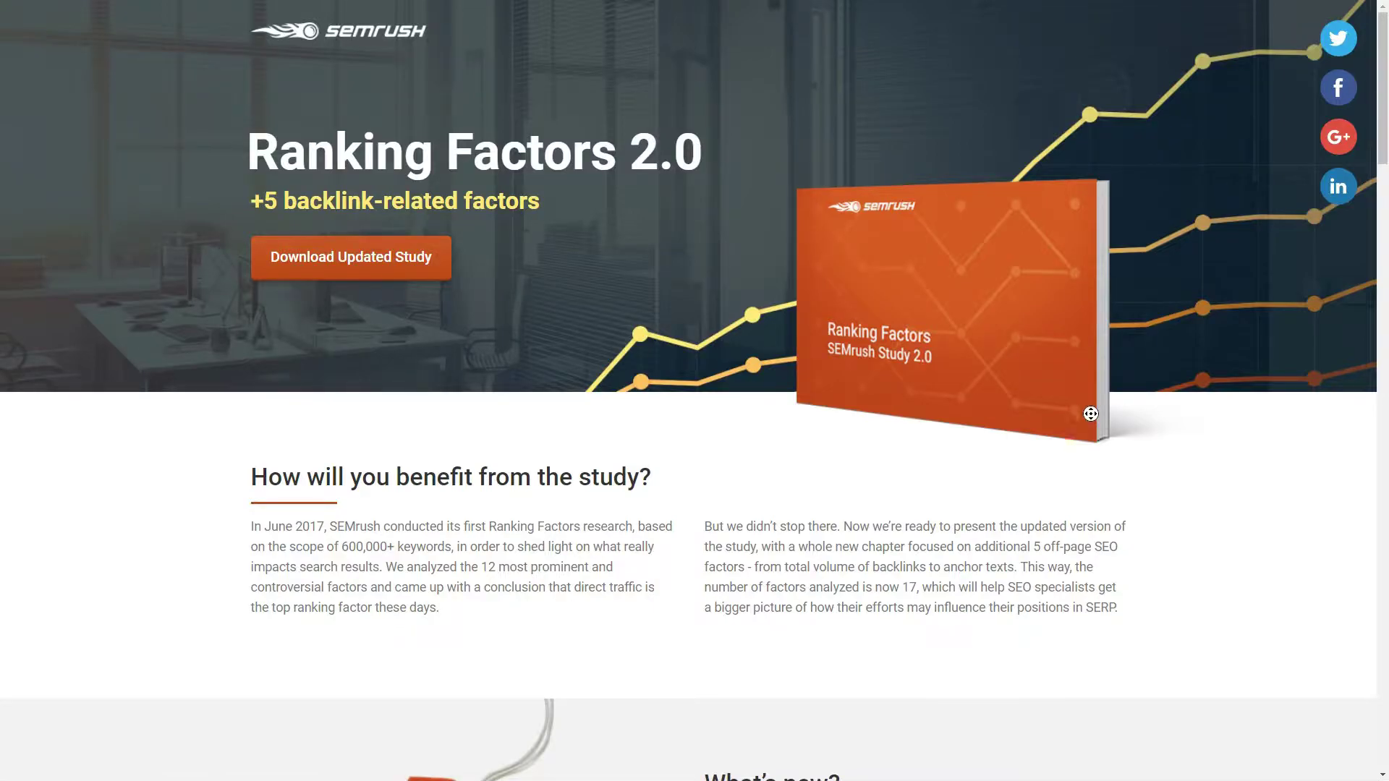
scroll(1091, 414, down, 1)
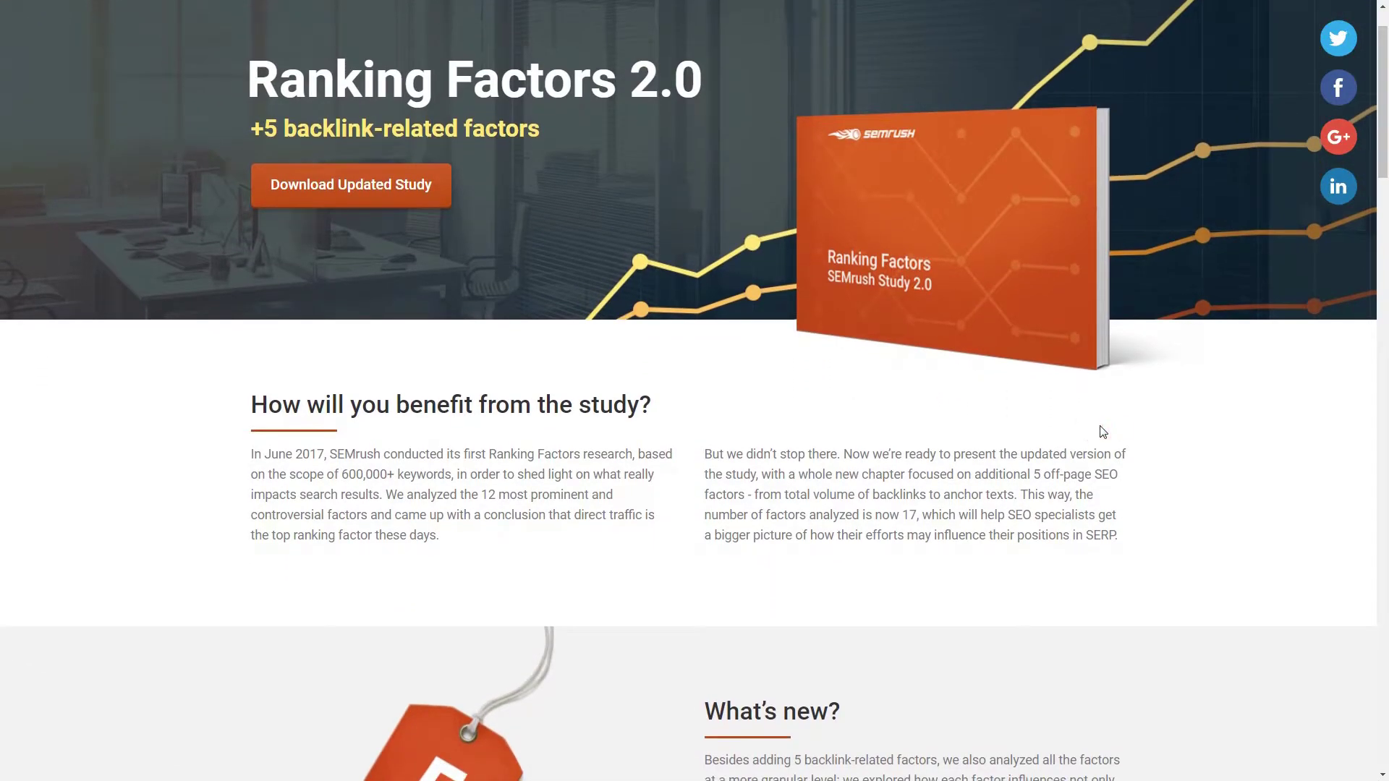
scroll(1102, 432, up, 1)
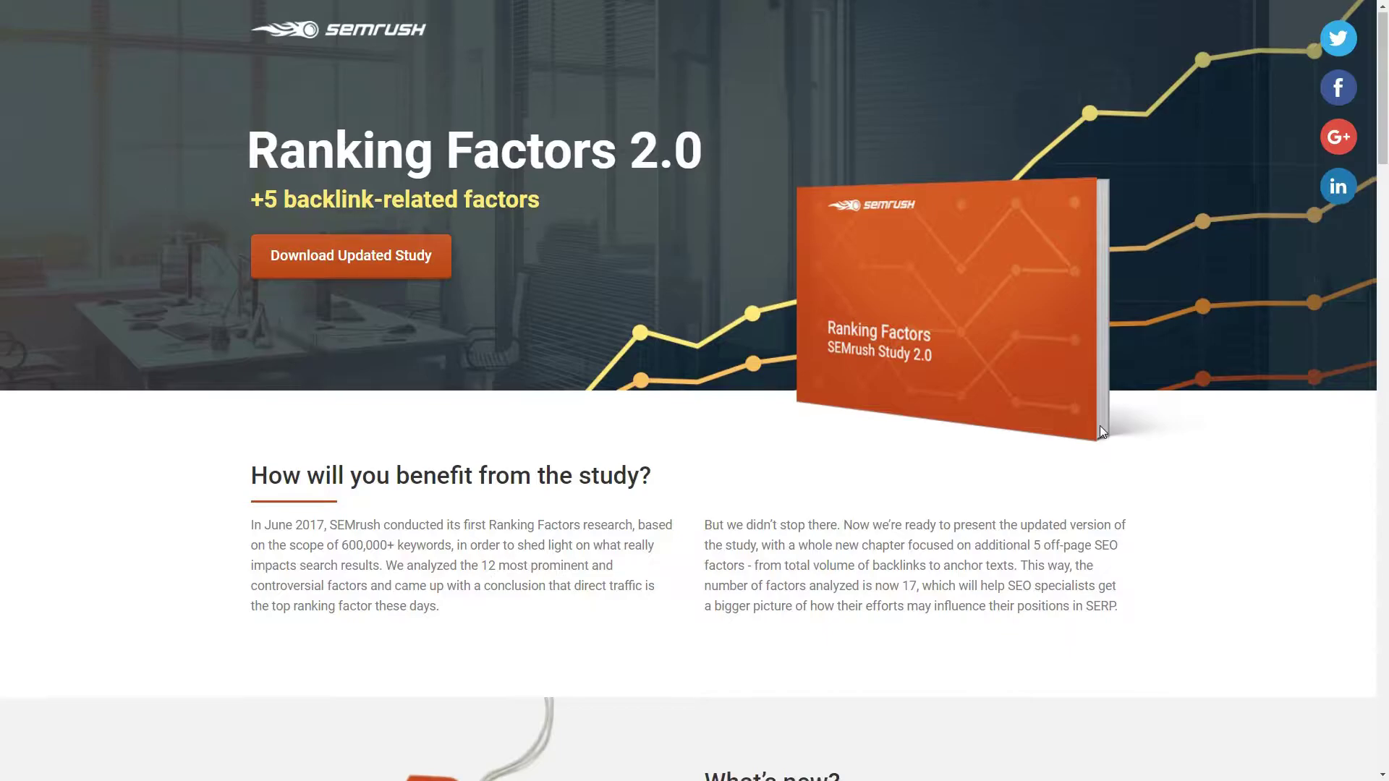
scroll(1099, 431, down, 5)
scroll(1102, 430, down, 2)
scroll(1102, 432, down, 7)
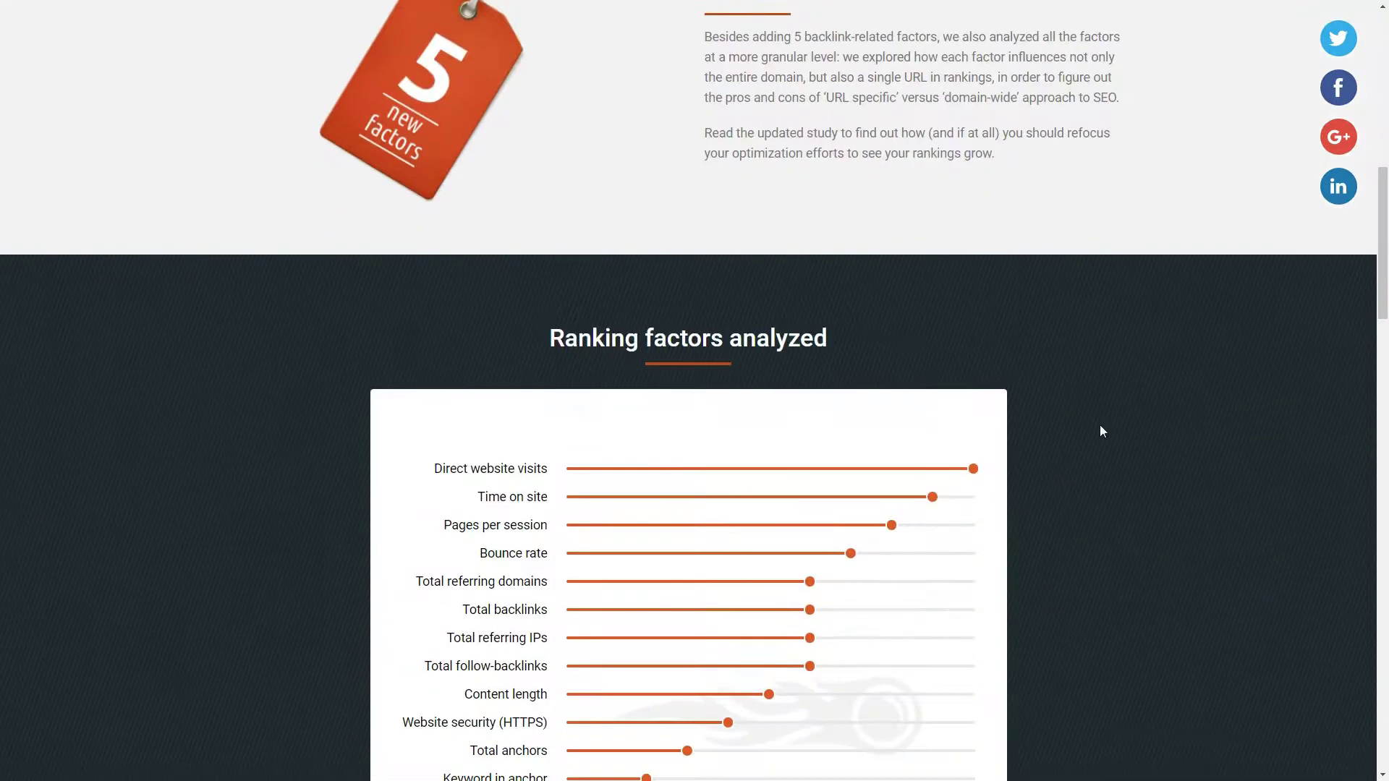
scroll(1101, 432, down, 1)
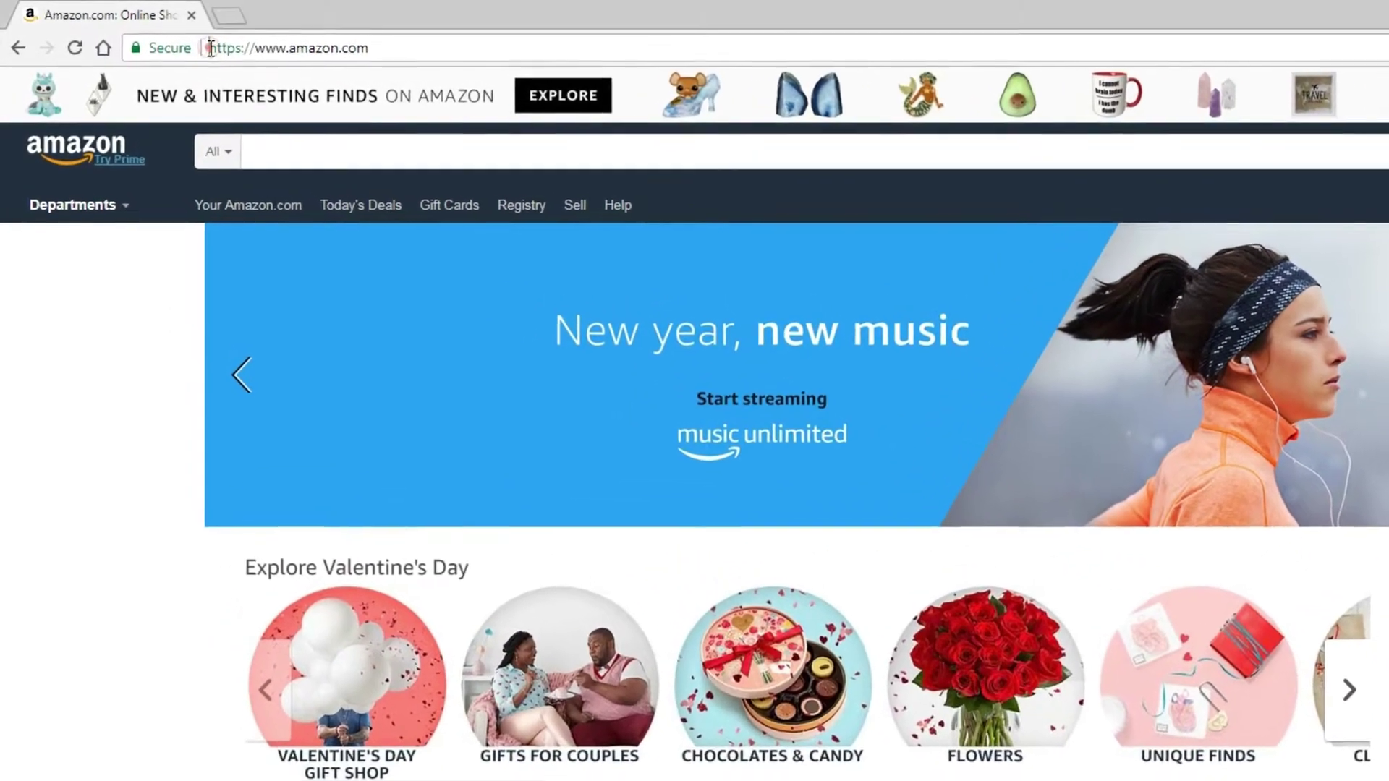
- Load paypal.com, view its secure certificate details, then load wordpress.org over HTTPS
drag(195, 44, 225, 45)
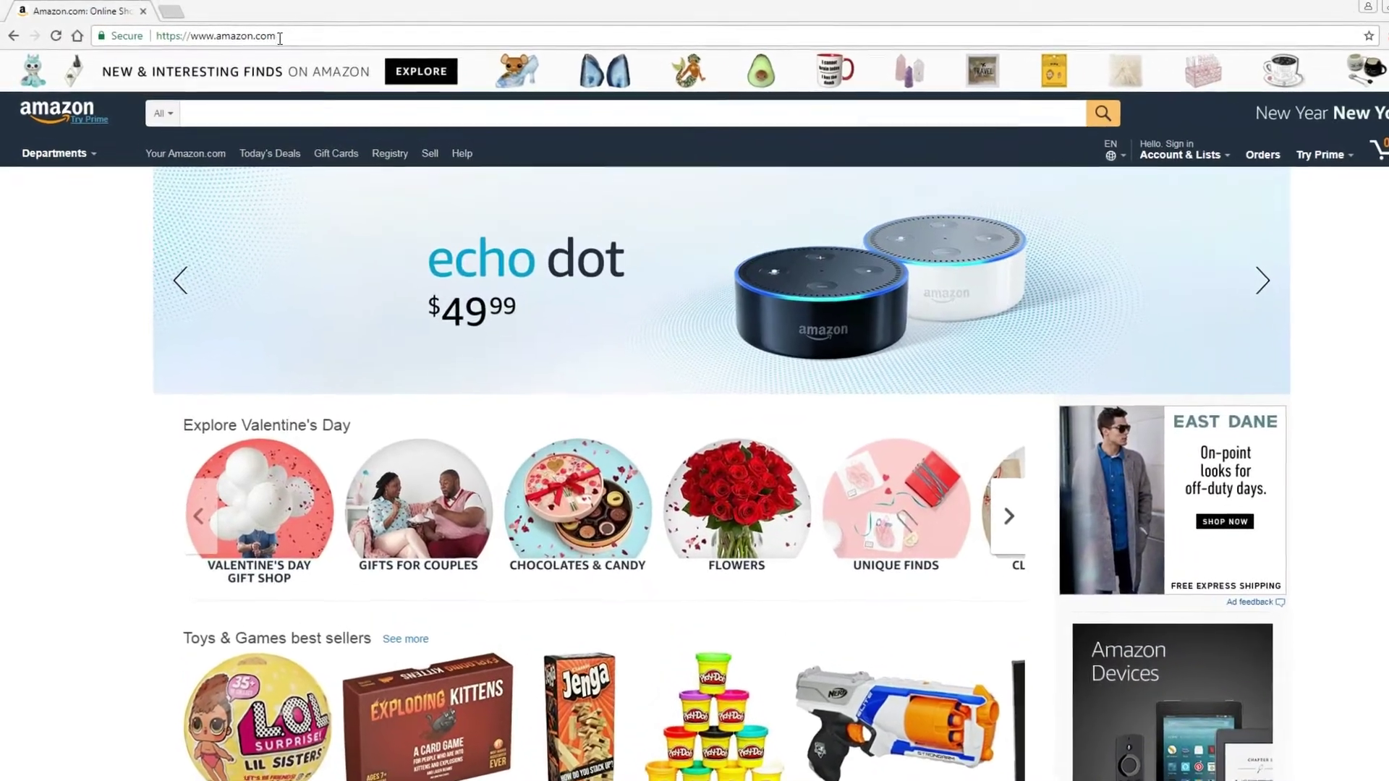
click(294, 37)
text(pa)
text(y)
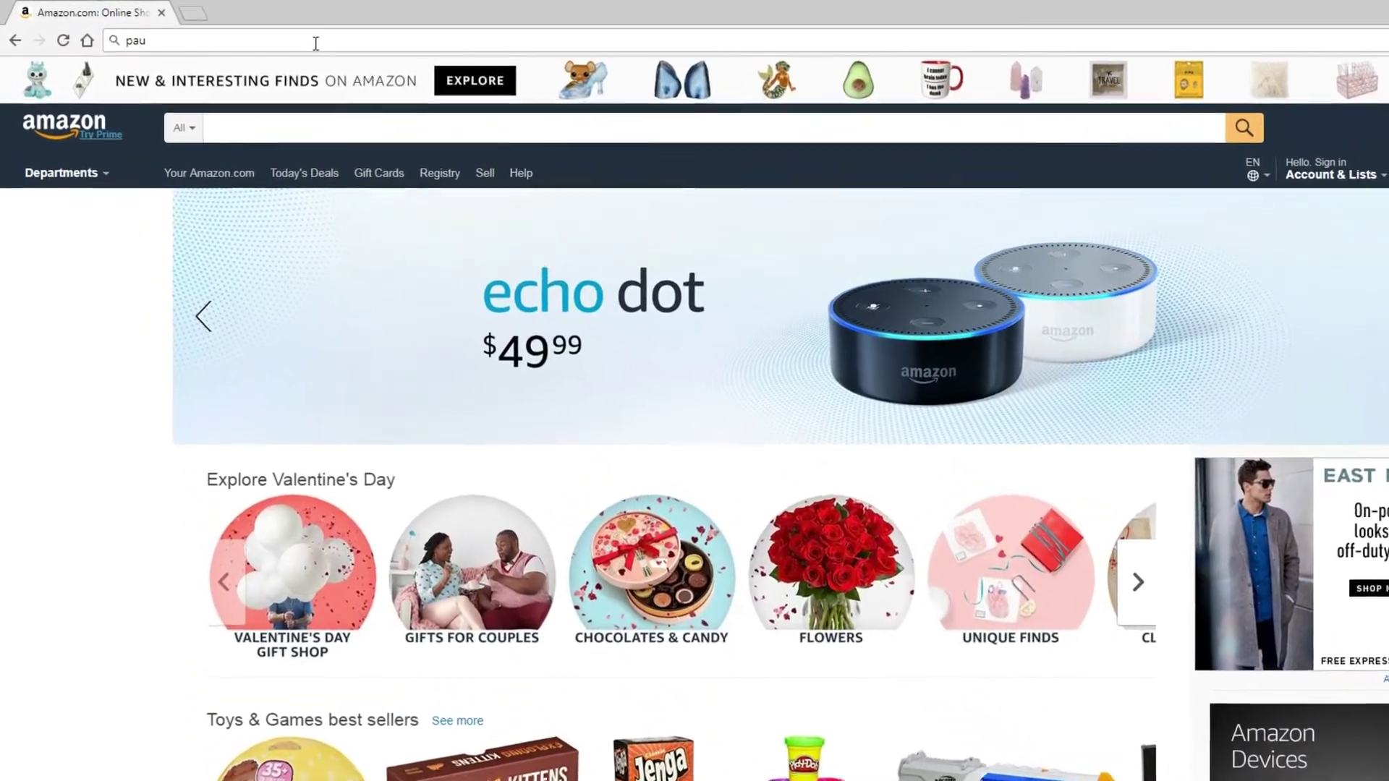
text(pal.com)
key(Return)
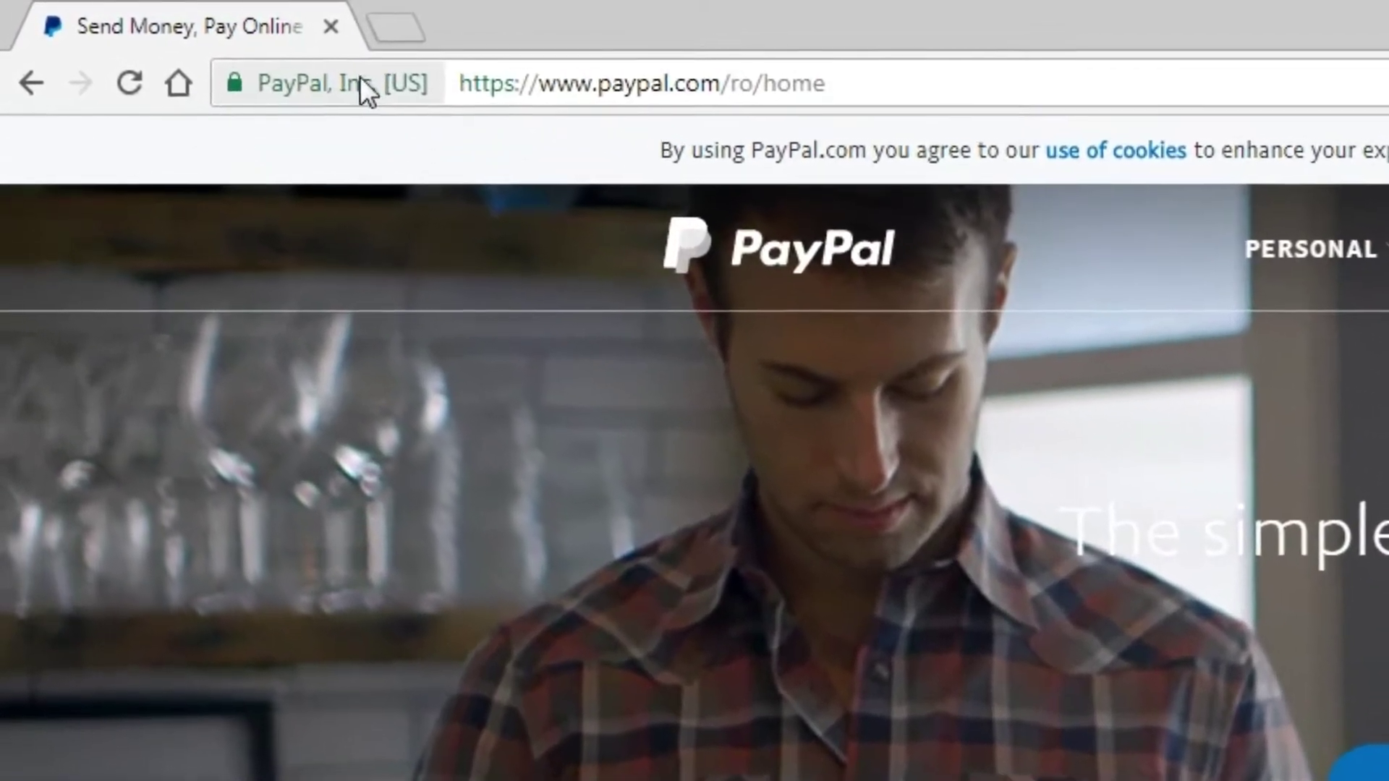
click(325, 78)
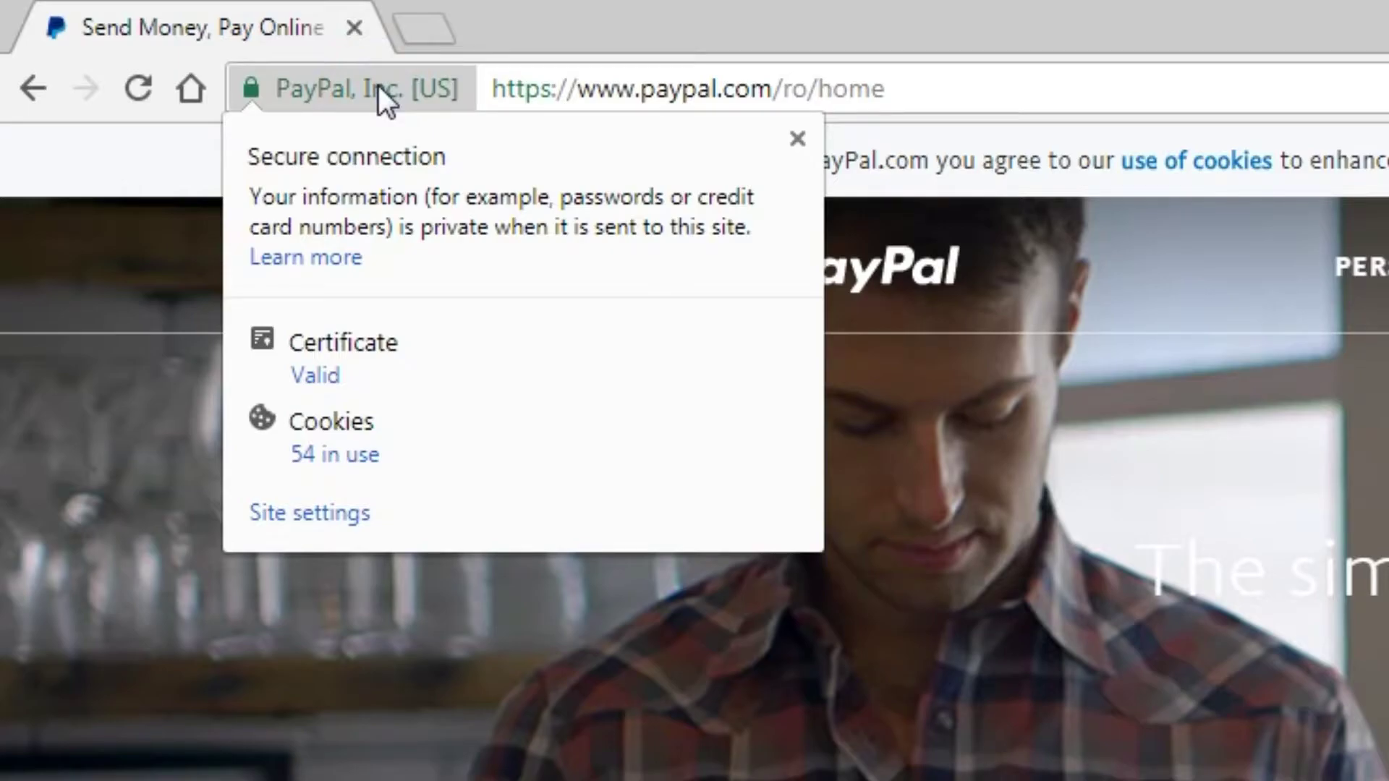
drag(906, 90, 674, 89)
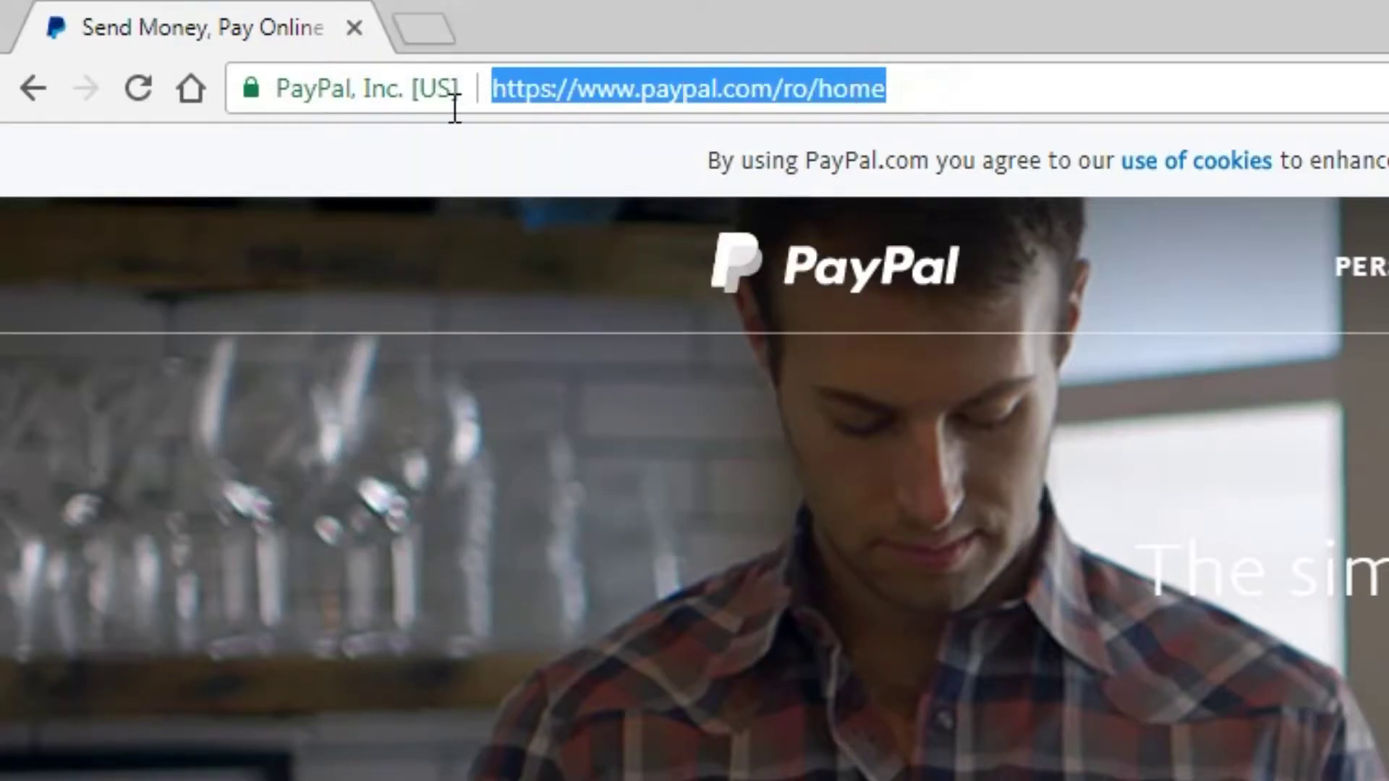
text(wordpr)
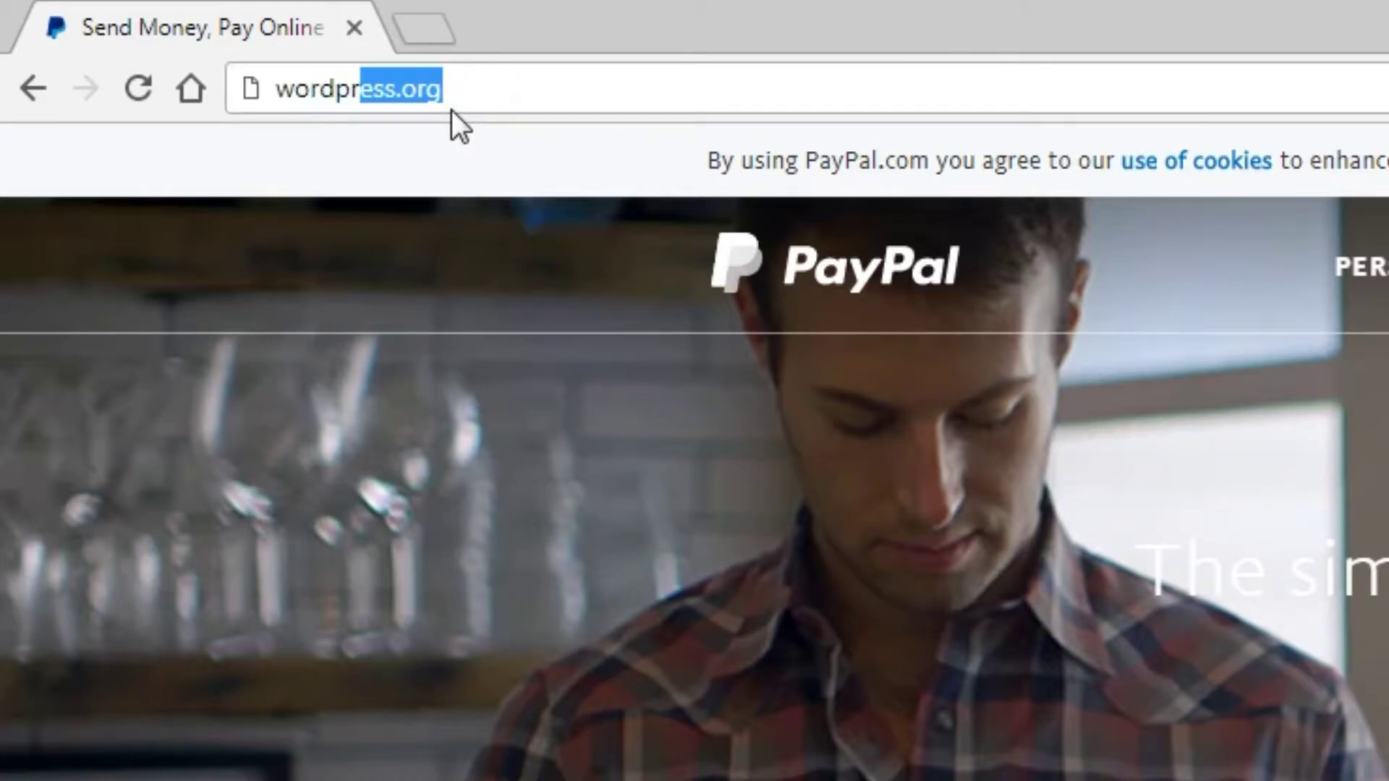
text(ess)
key(Return)
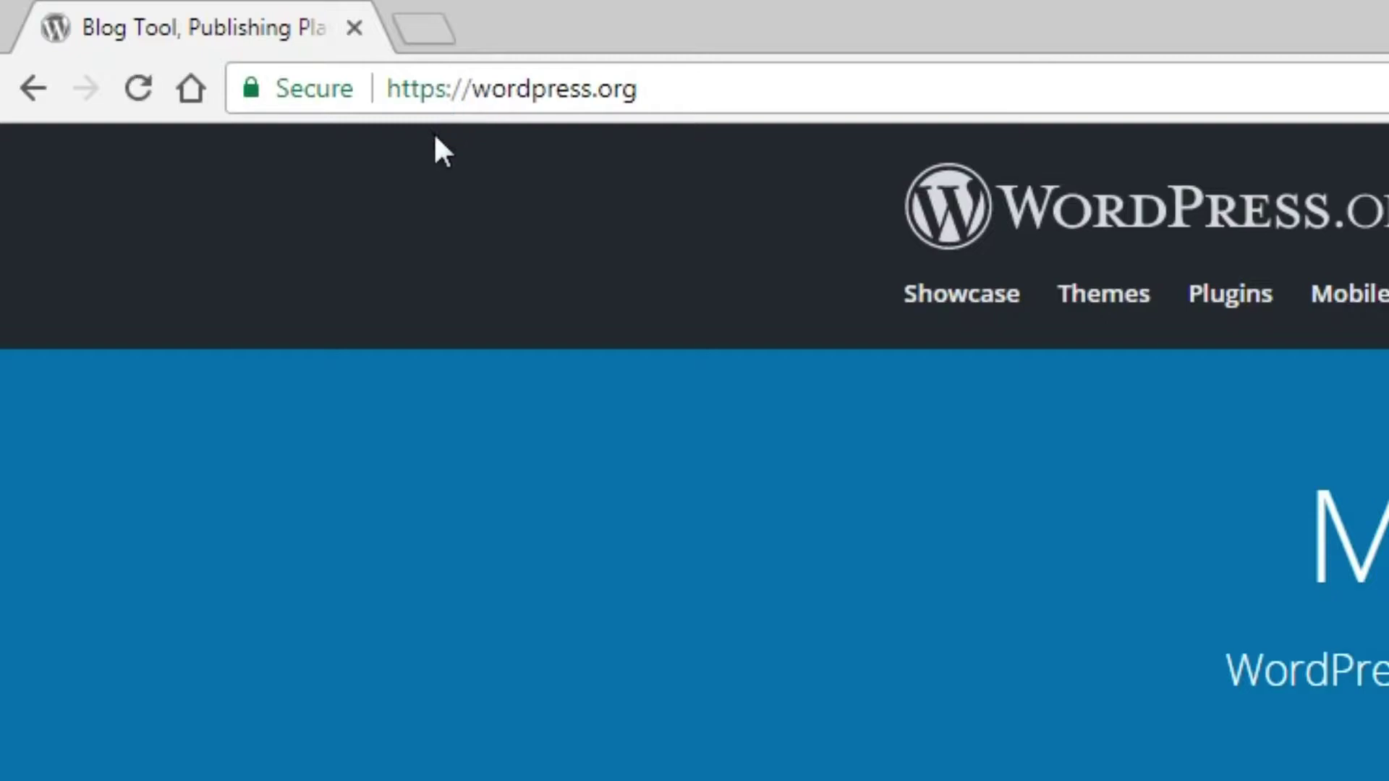
- View wordpress.org's connection security details from the padlock
click(303, 101)
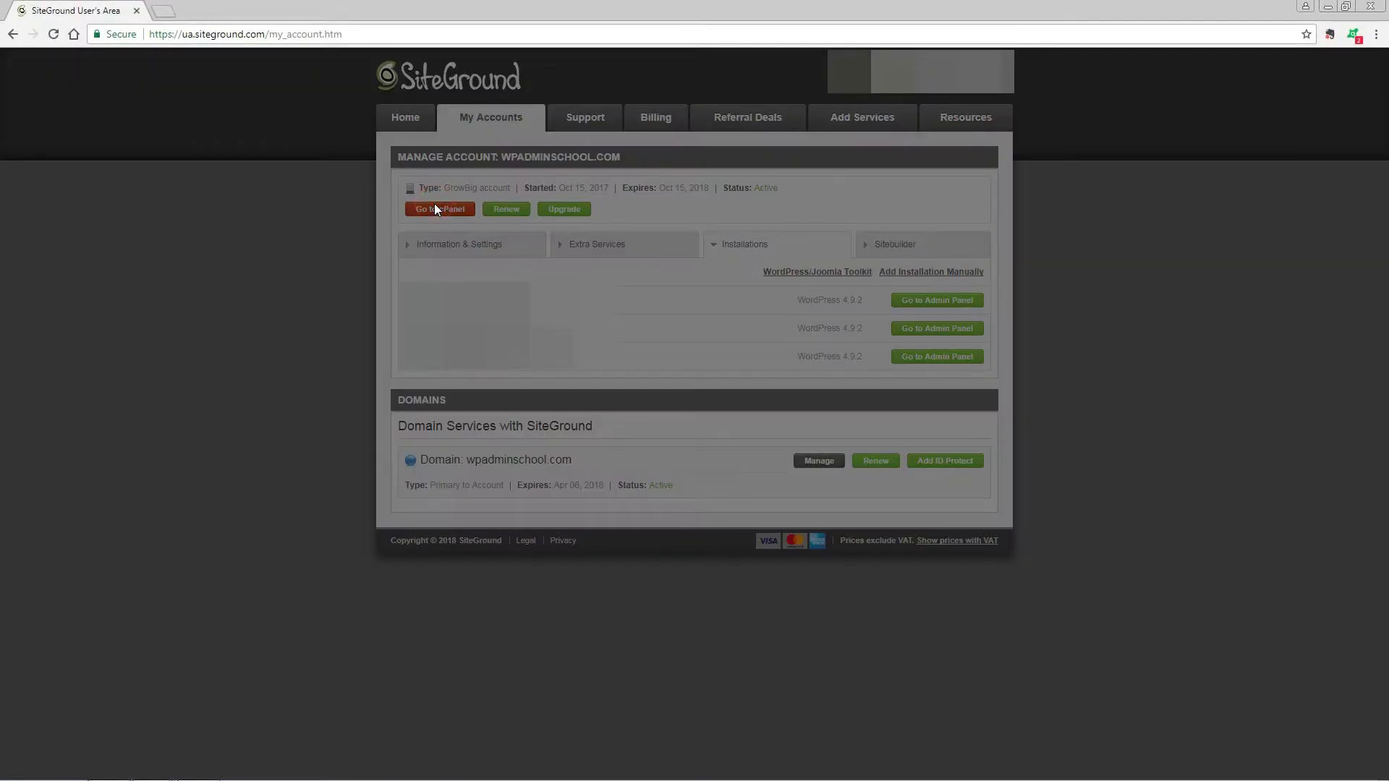
- Create the 'secure' subdomain of wpadminschool.com with document root public_html/secure
click(435, 206)
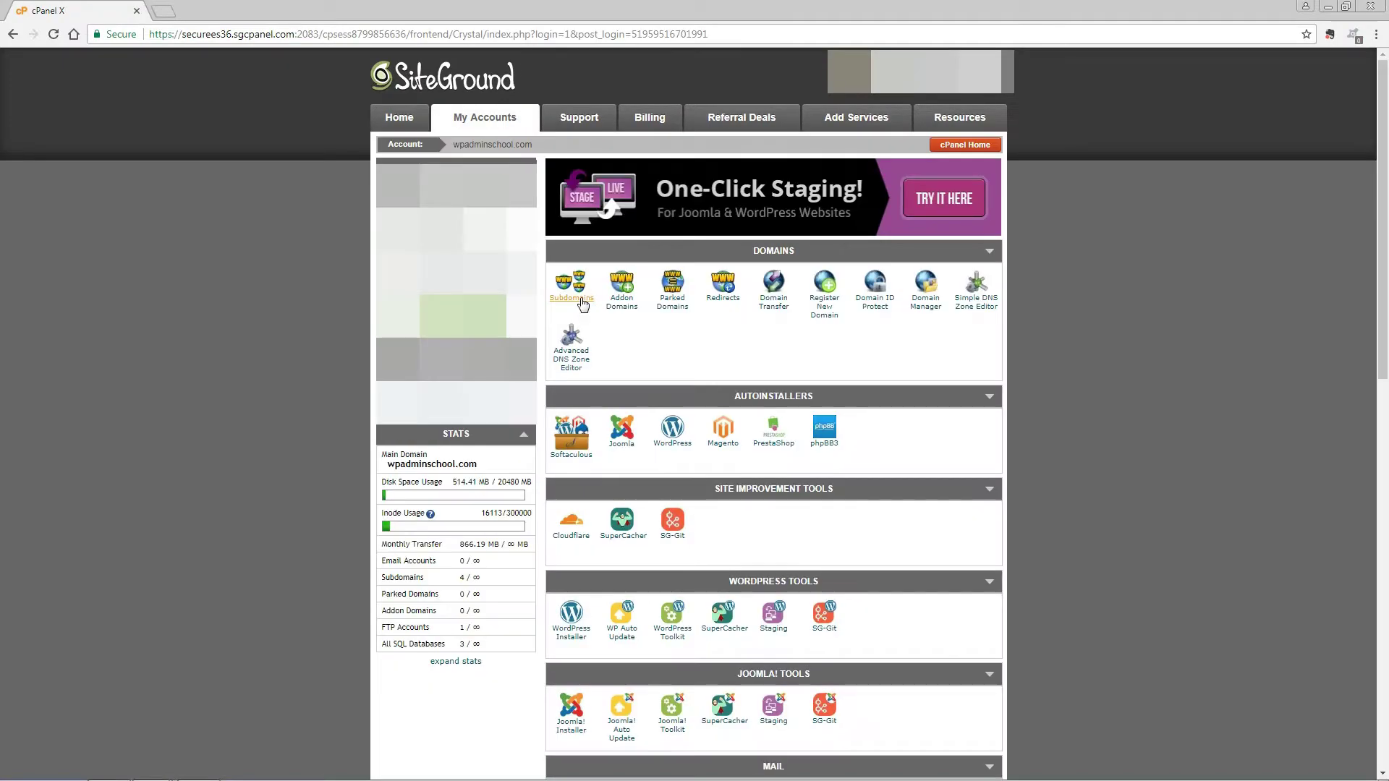
click(582, 304)
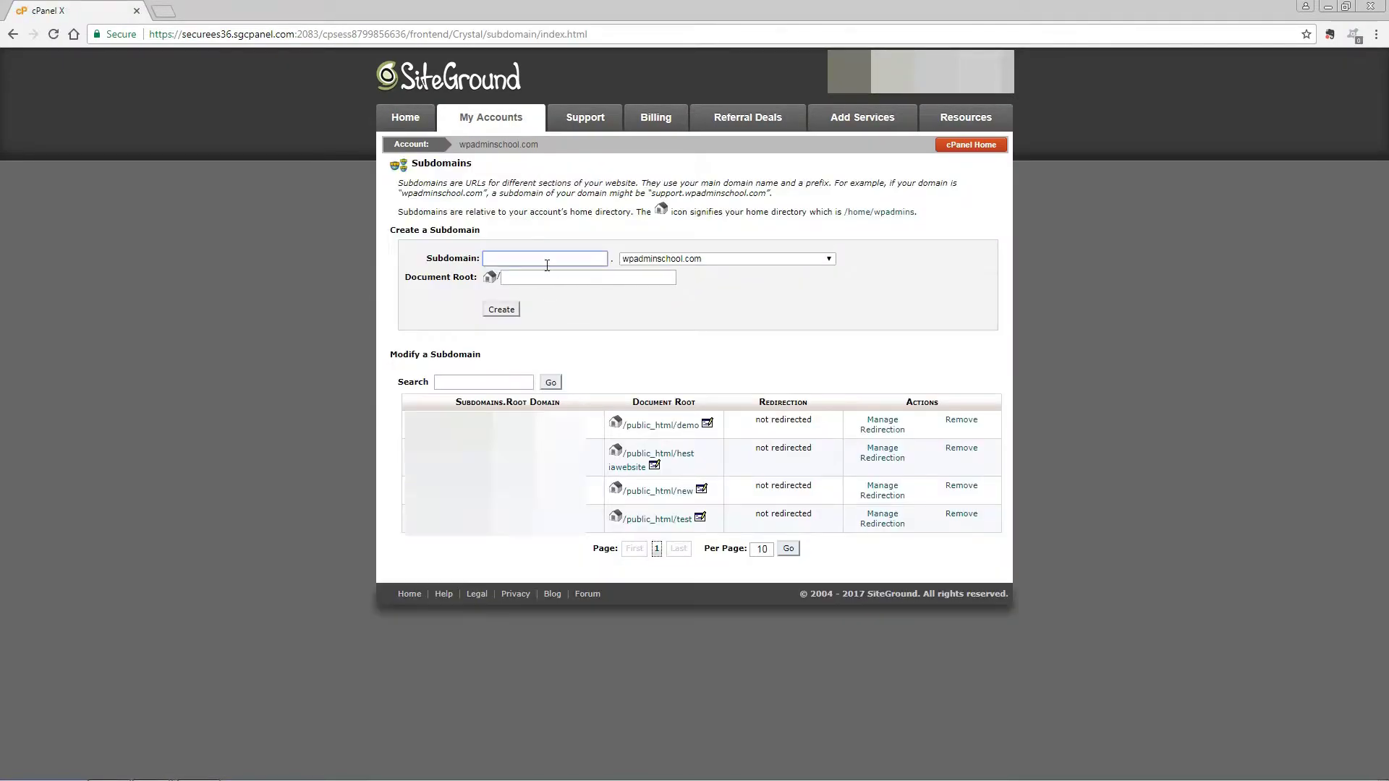
text(secure)
click(502, 309)
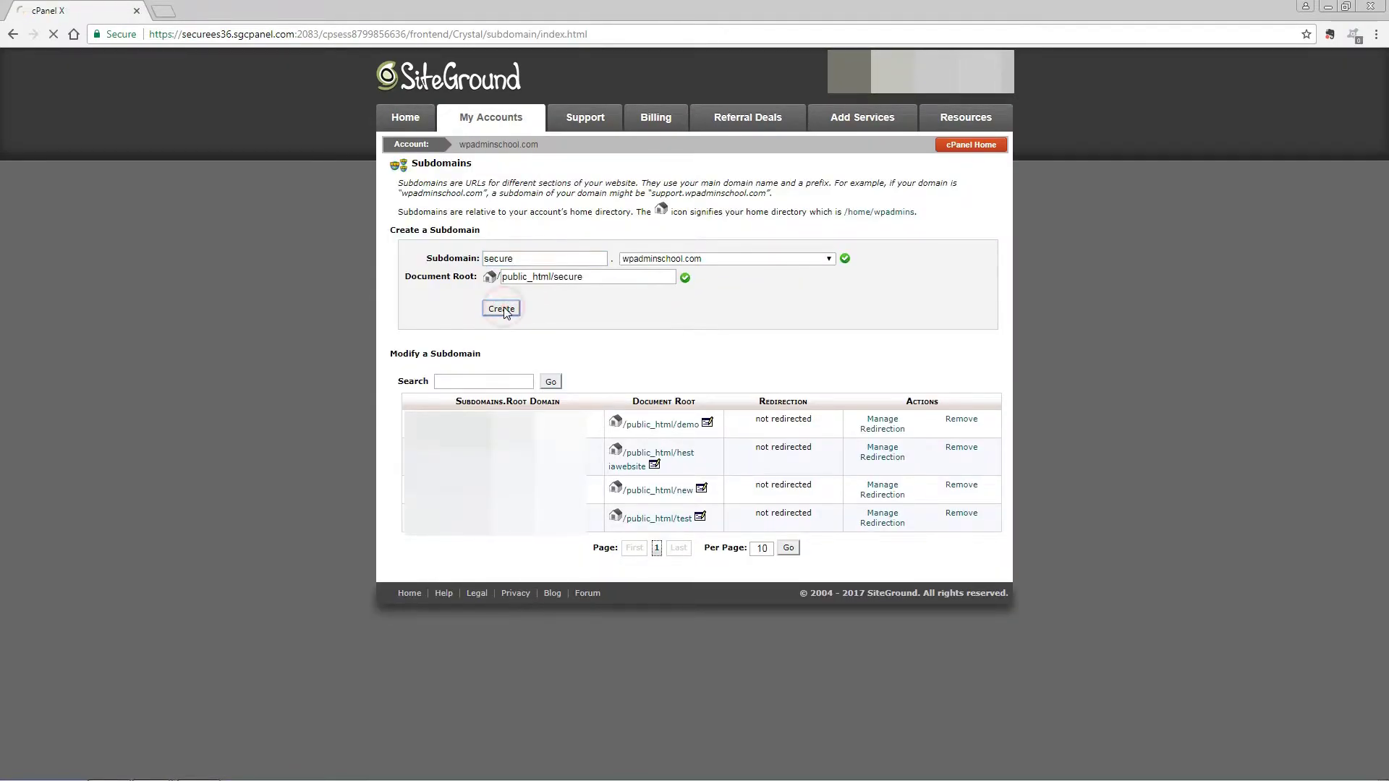
click(694, 234)
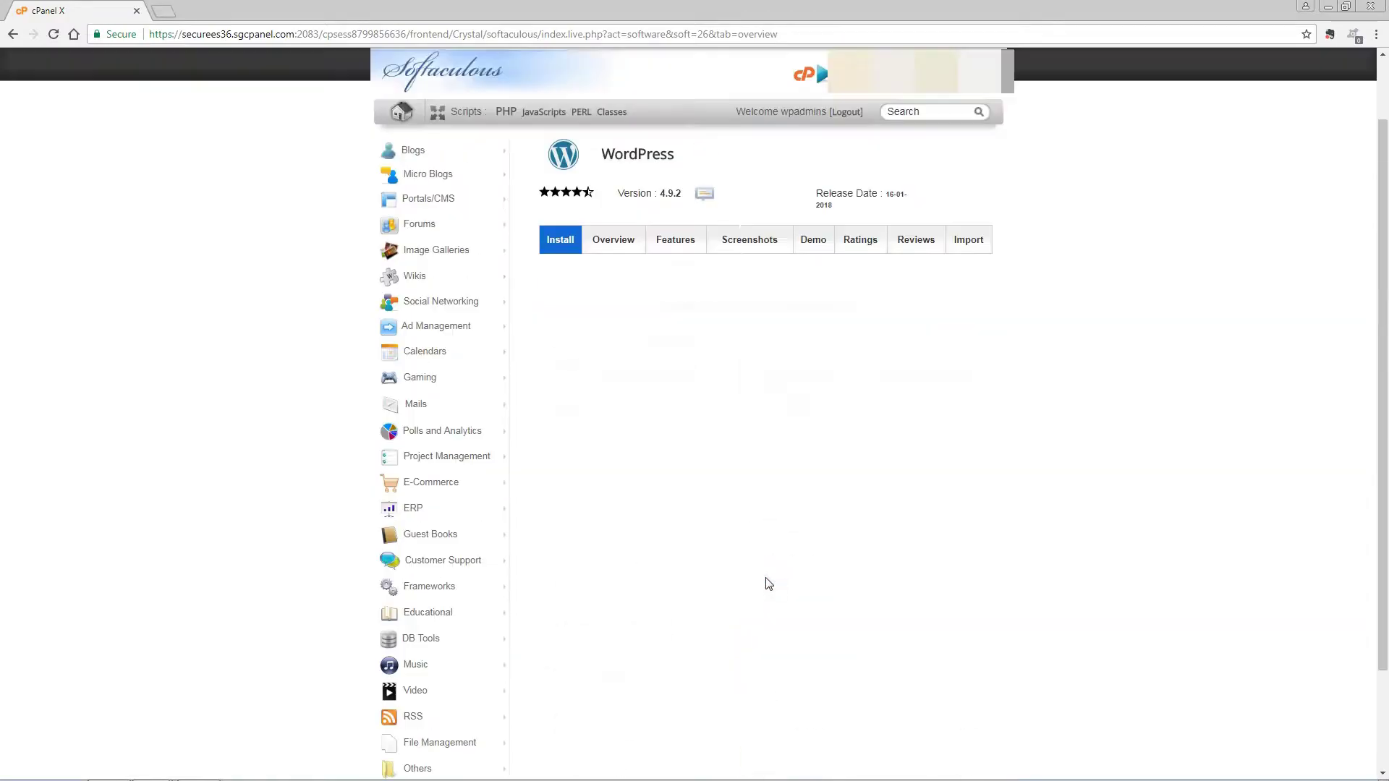
- Switch the browser to fullscreen and go back to the cPanel home
key(F11)
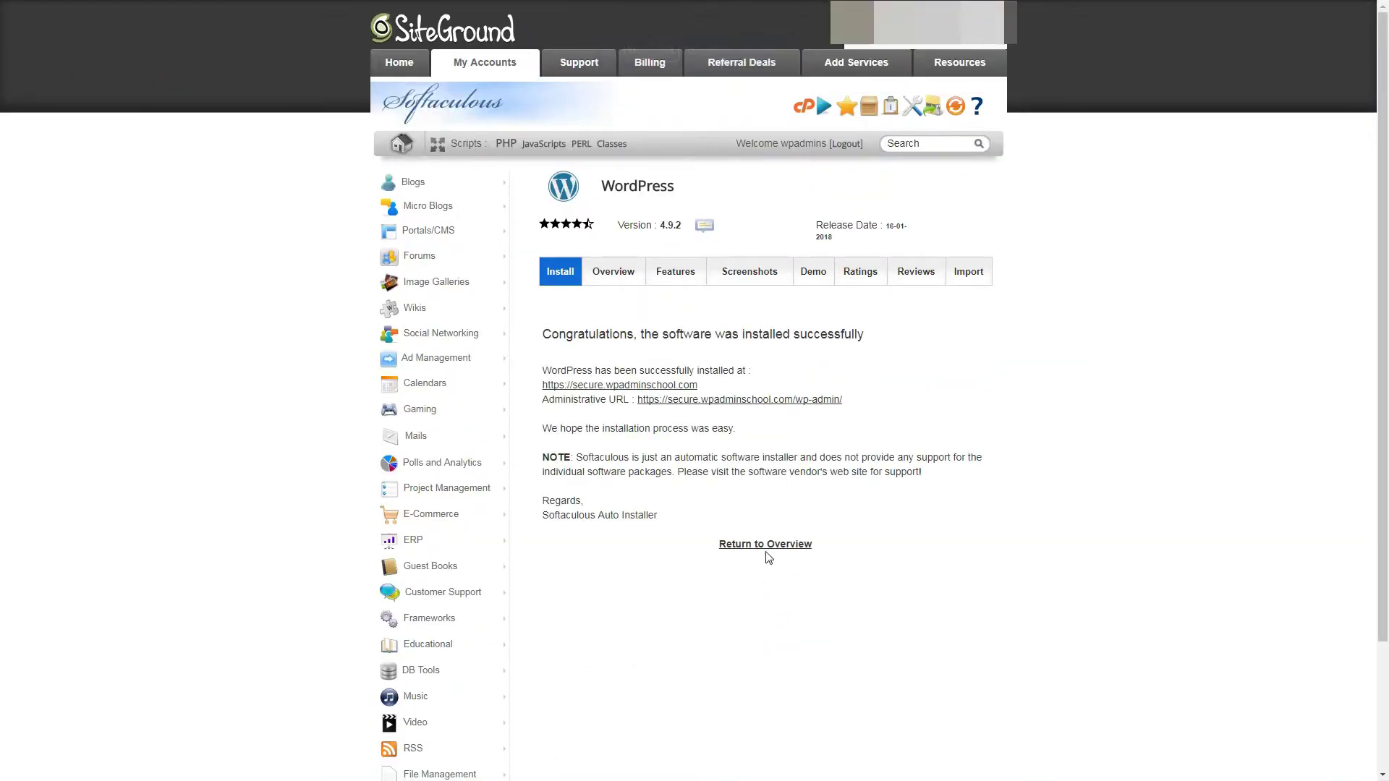
click(766, 548)
text(let)
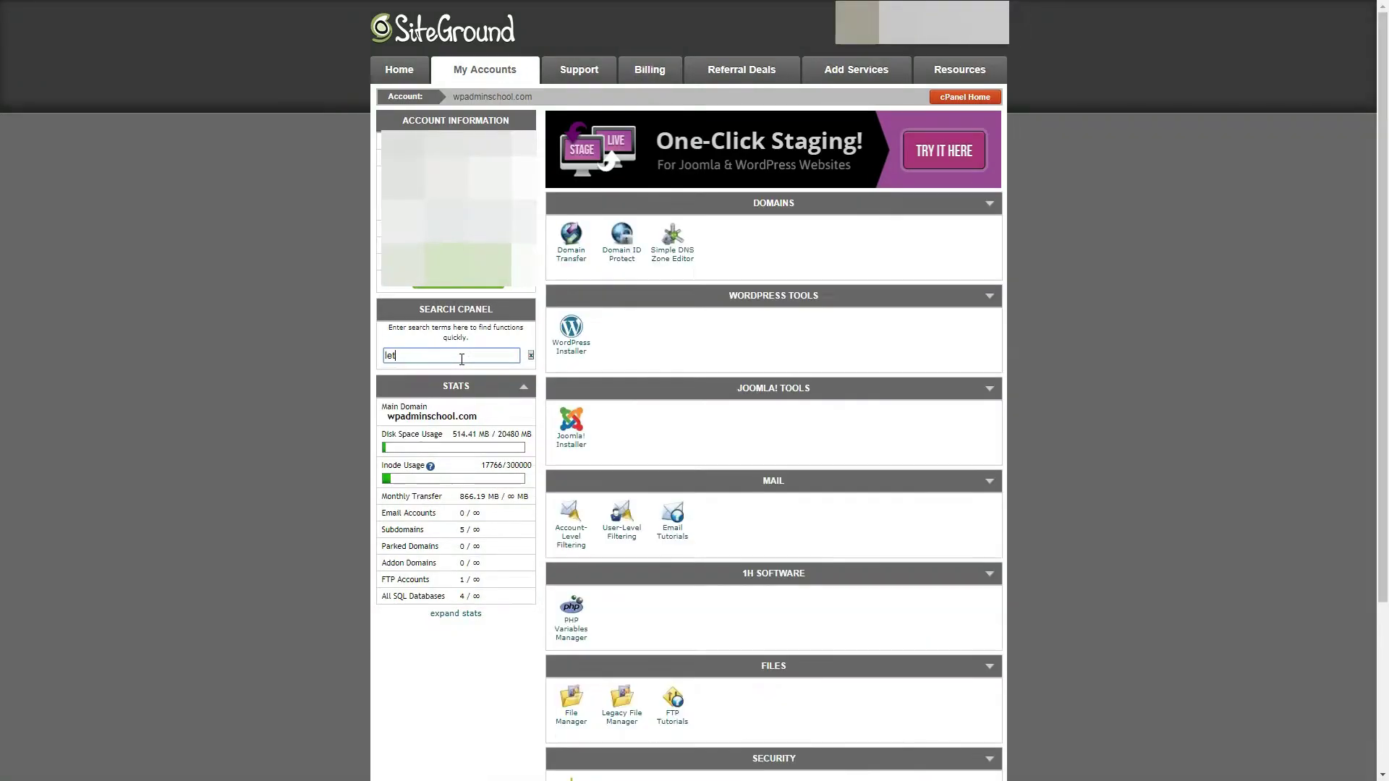
text(s)
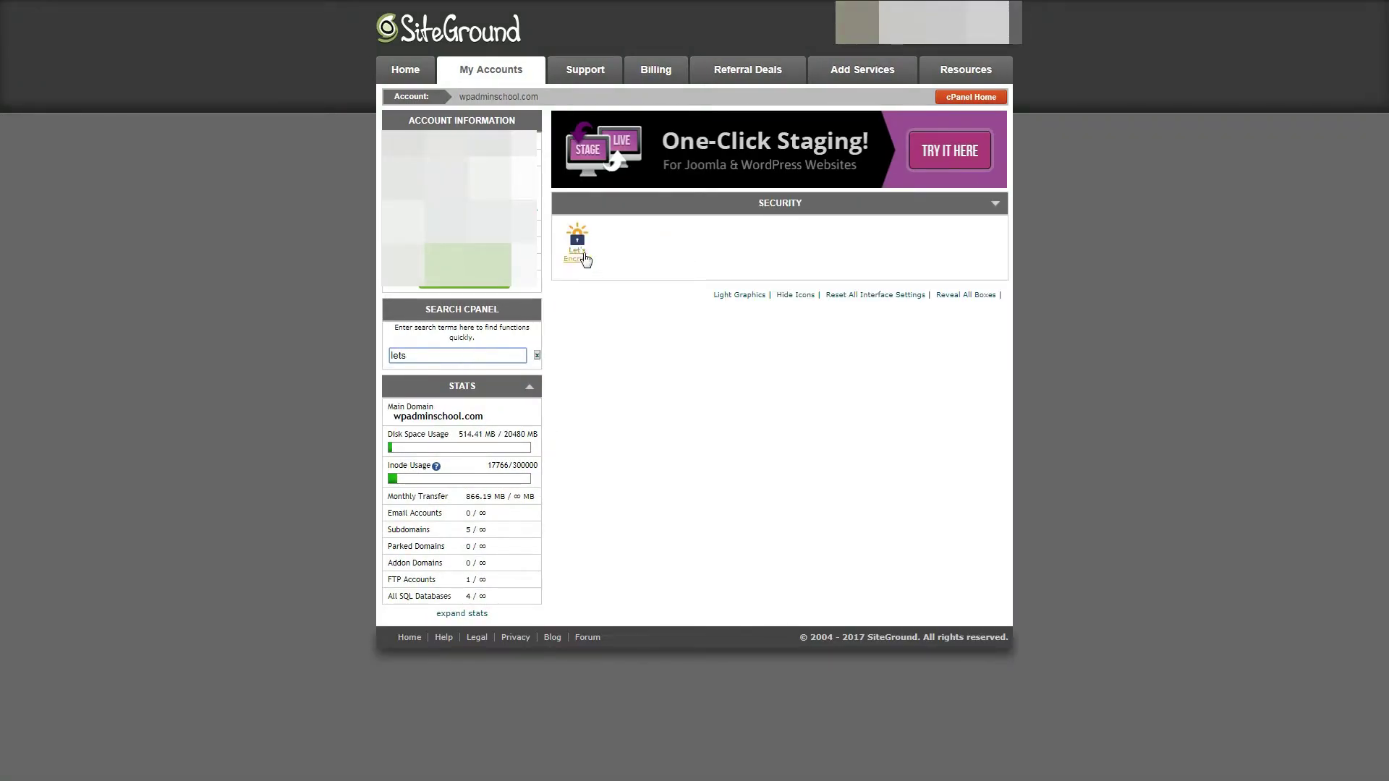
- Install a Let's Encrypt certificate with secure.wpadminschool.com chosen as the domain
click(579, 244)
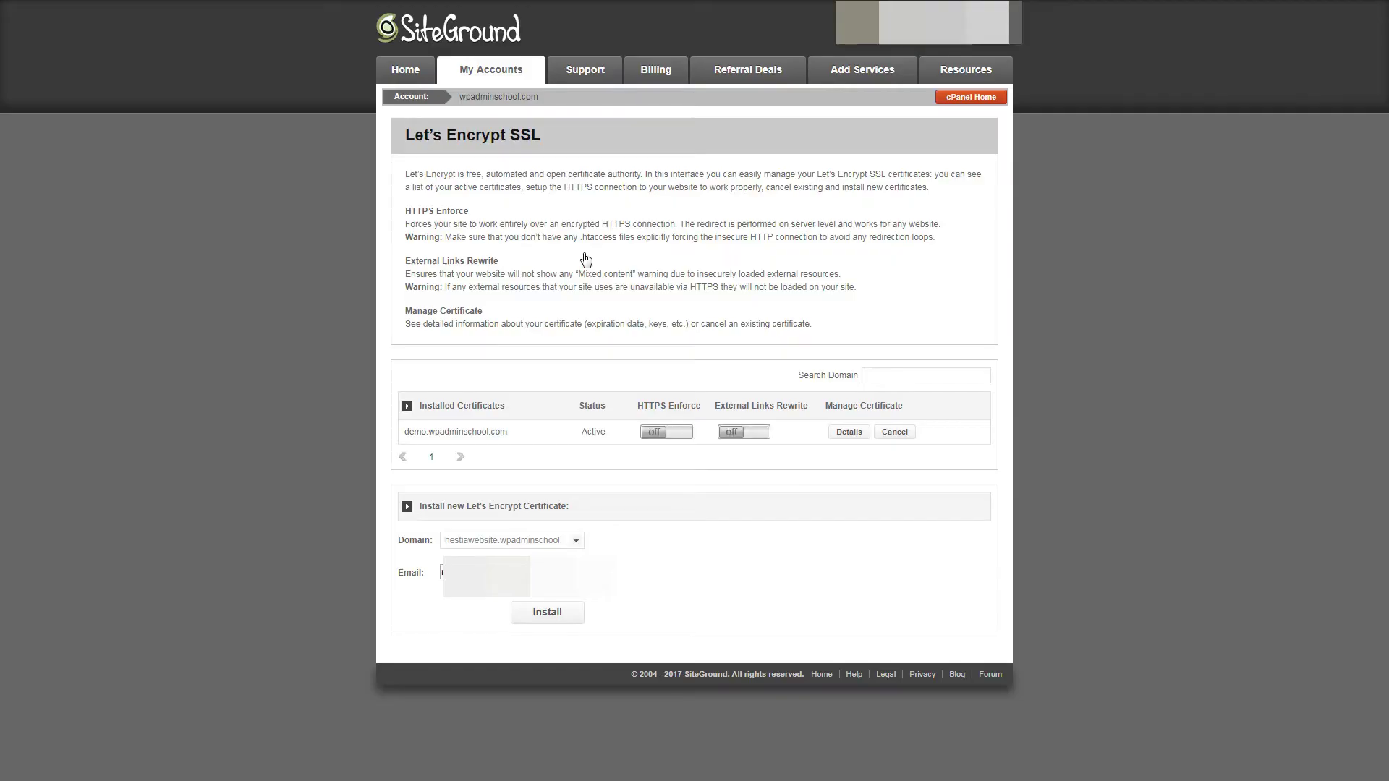
click(577, 540)
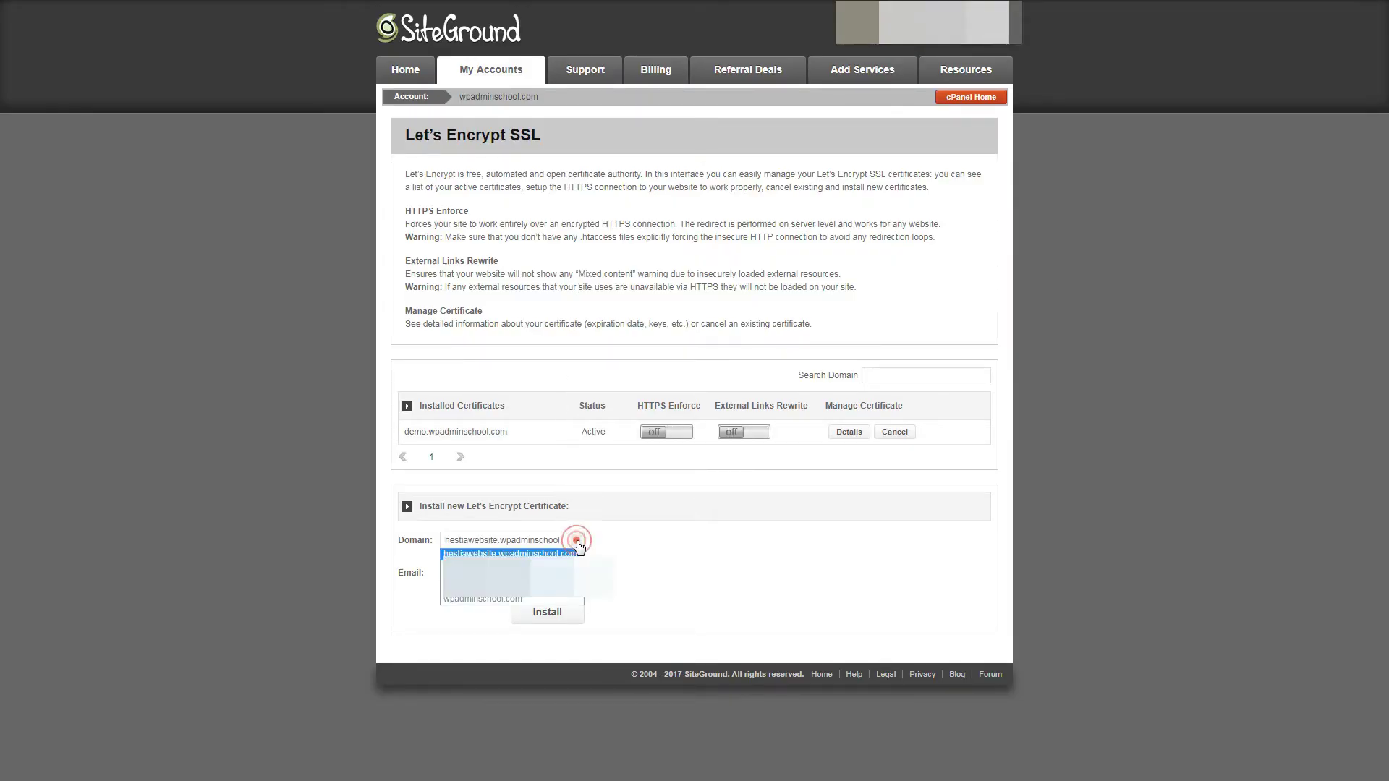
key(Return)
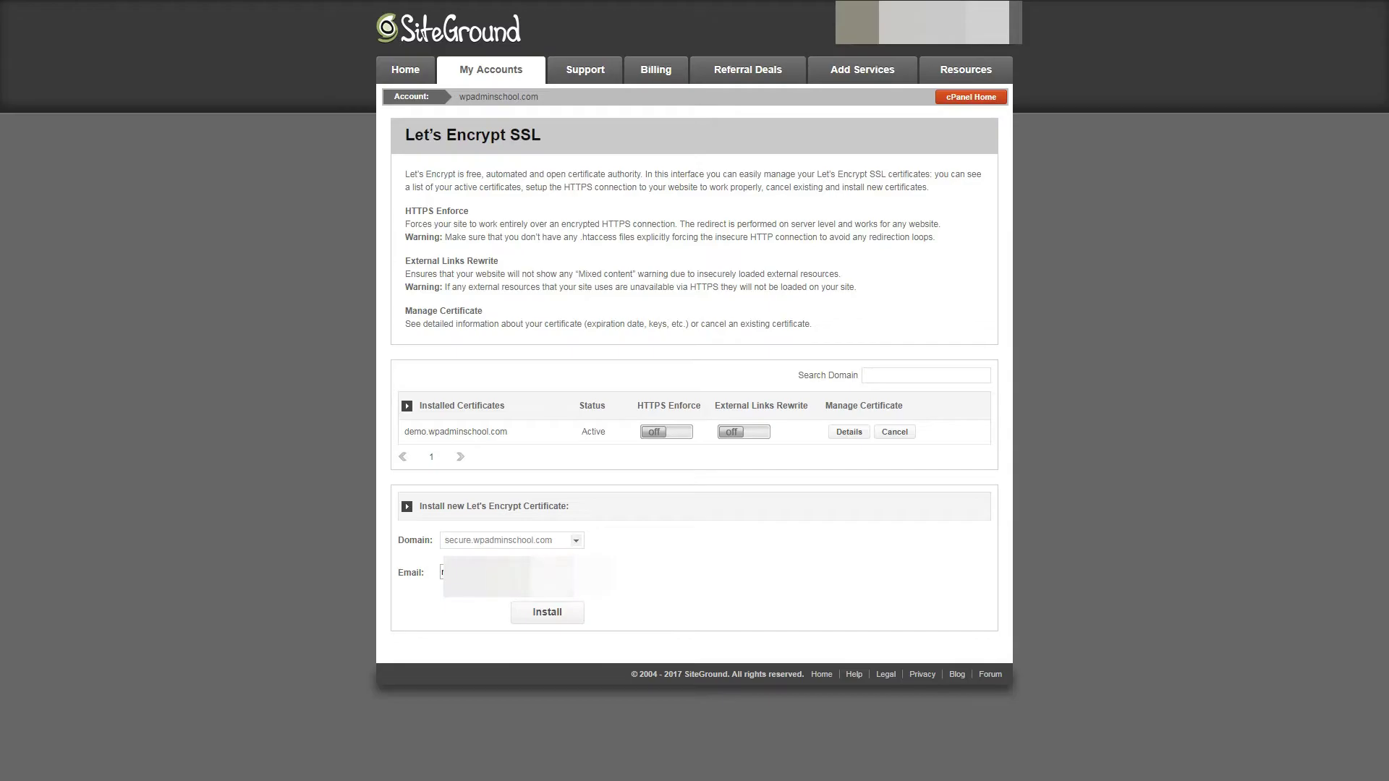
click(549, 613)
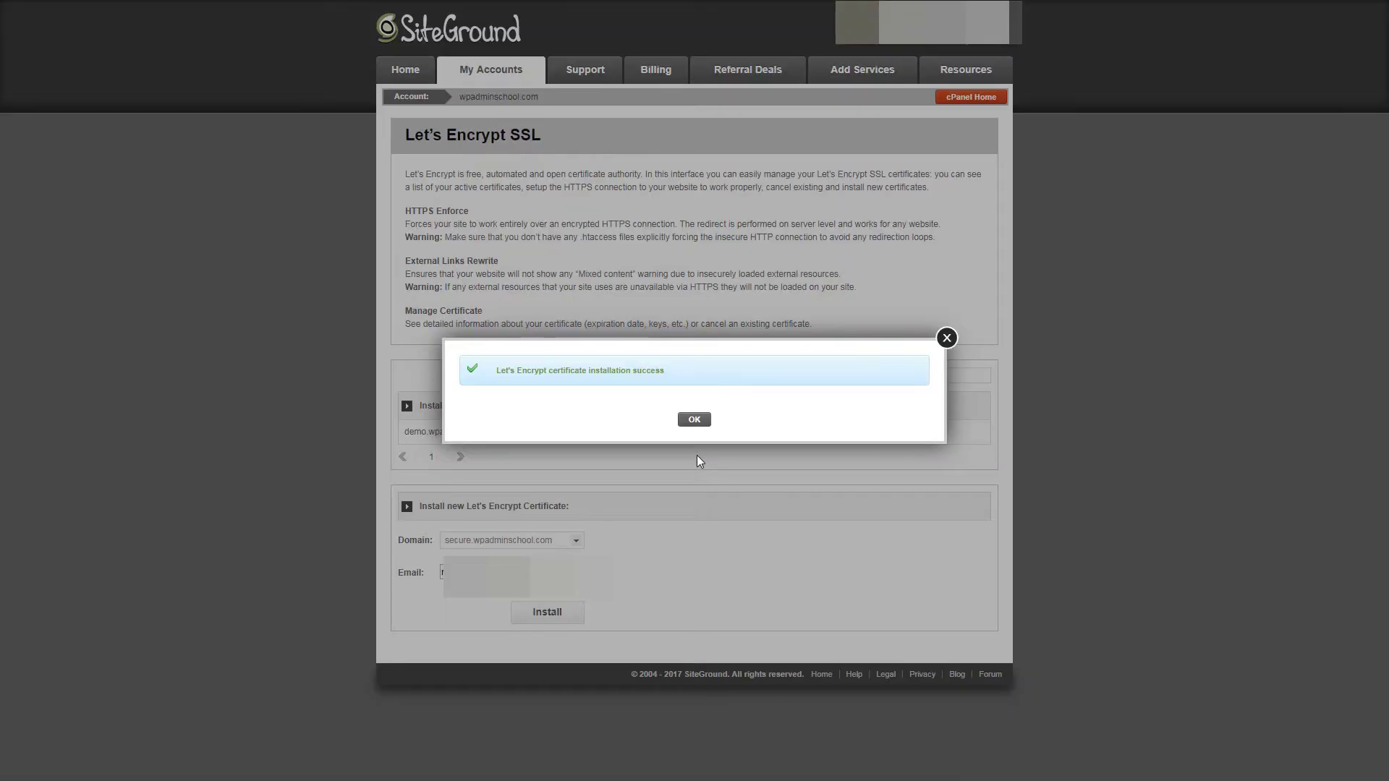
- Switch HTTPS Enforce and External Links Rewrite to On for secure.wpadminschool.com
click(694, 420)
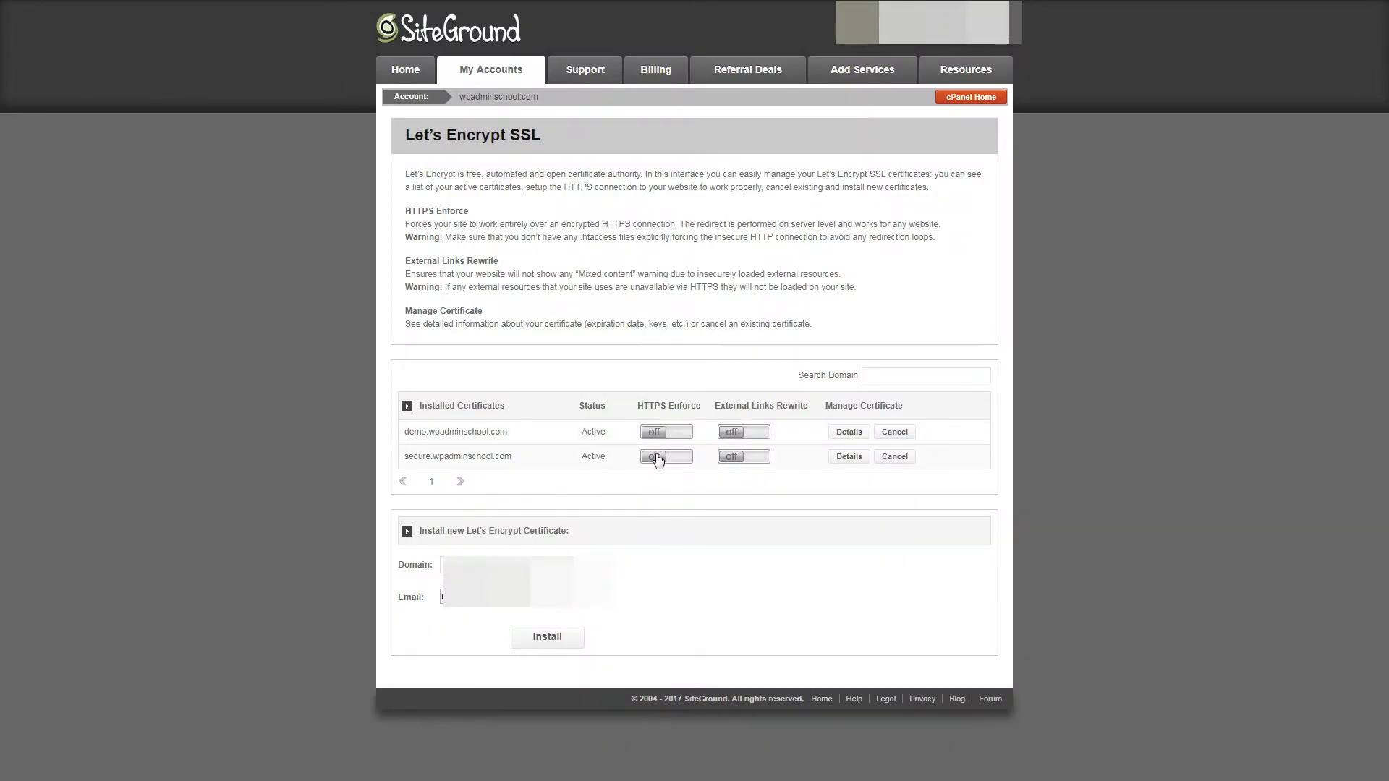
click(655, 458)
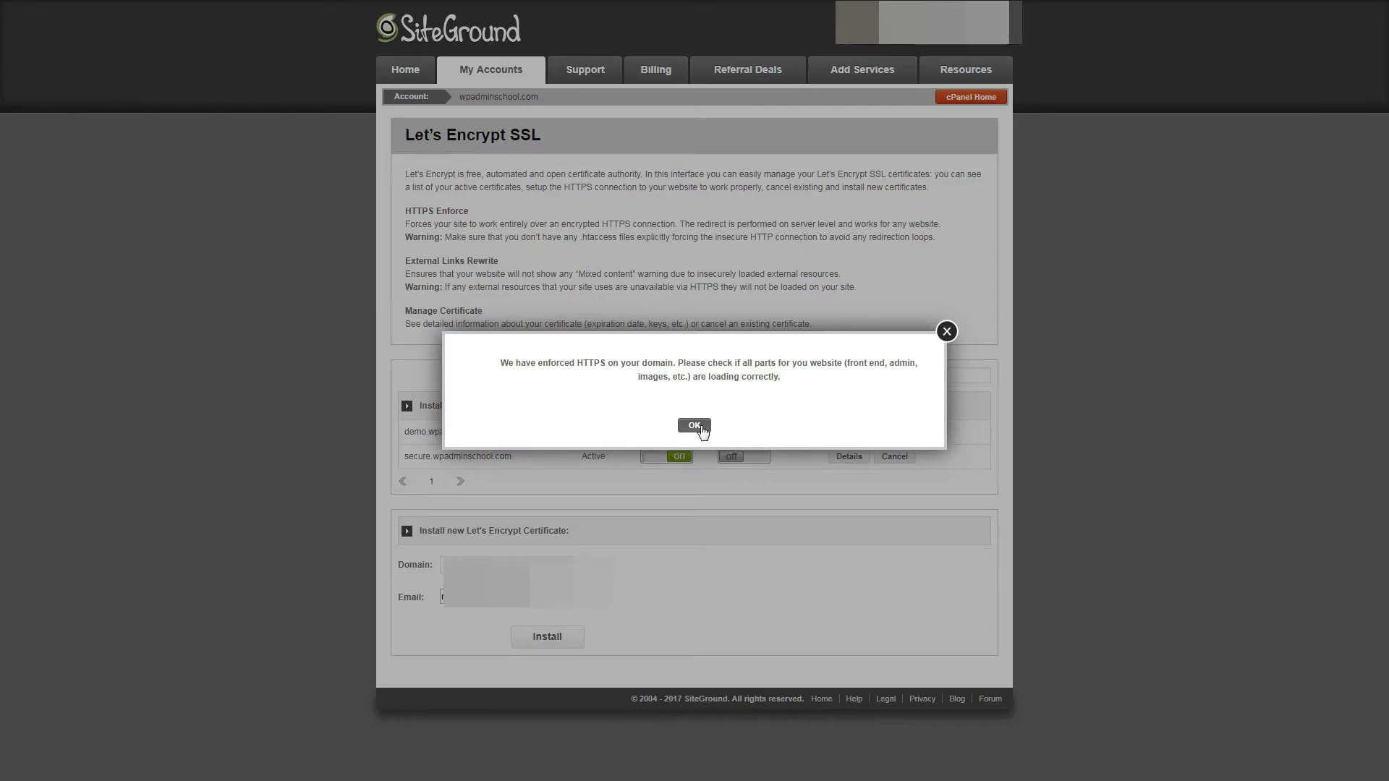
click(695, 424)
click(737, 458)
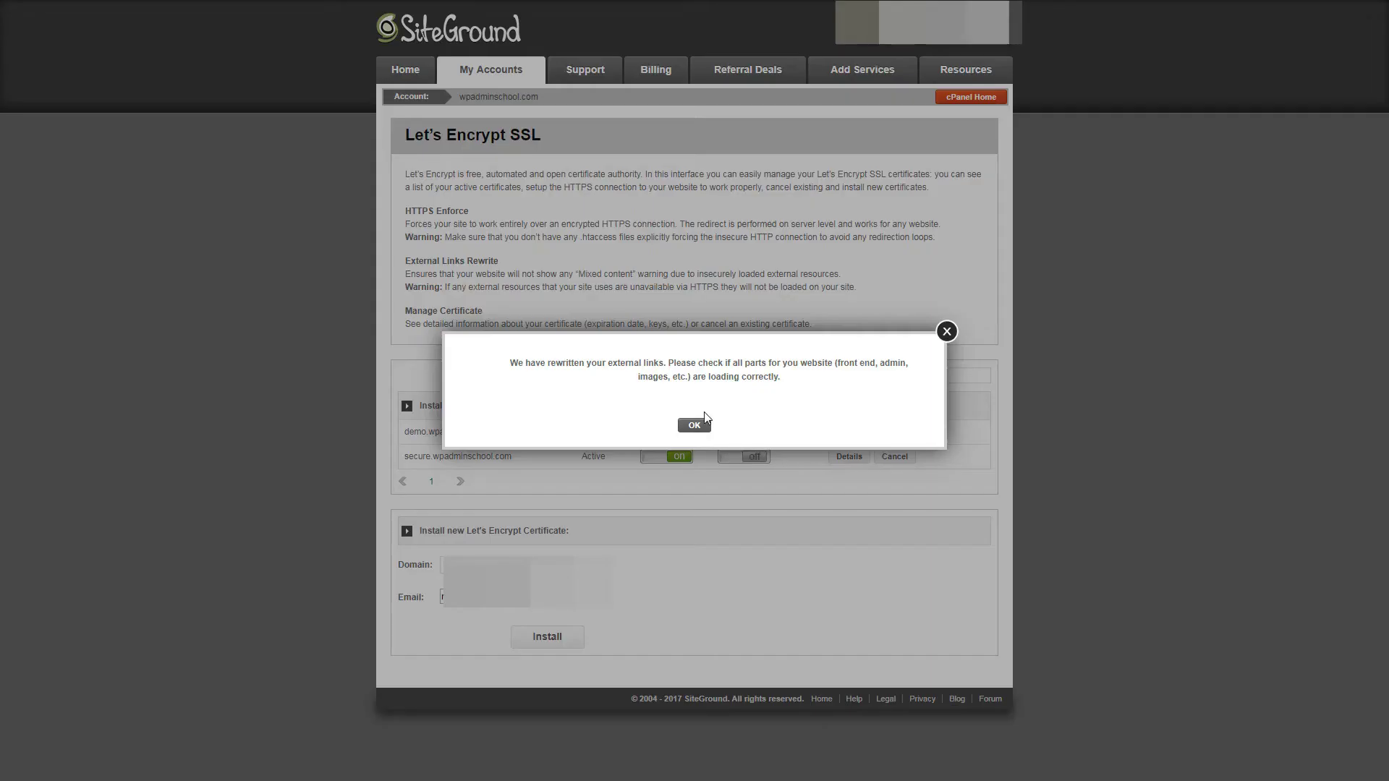
click(696, 425)
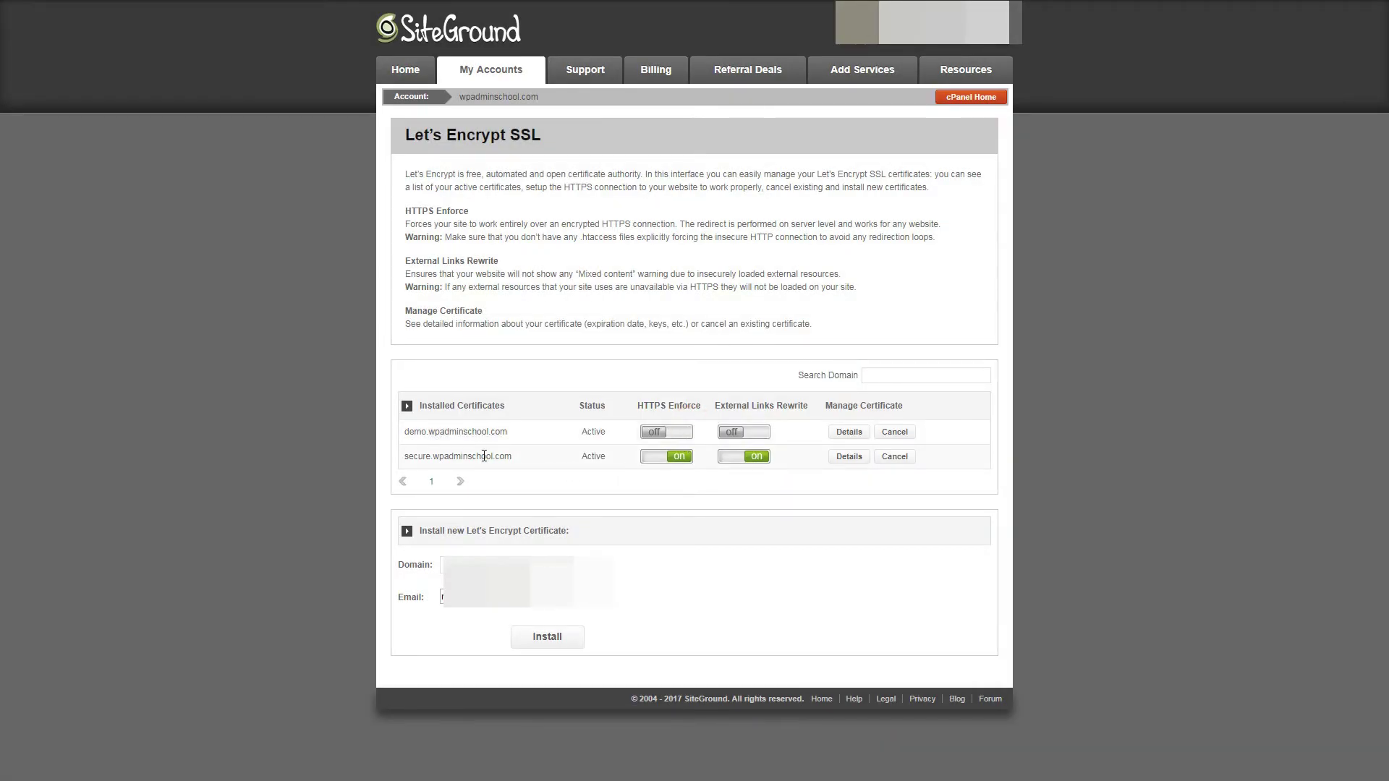
click(491, 80)
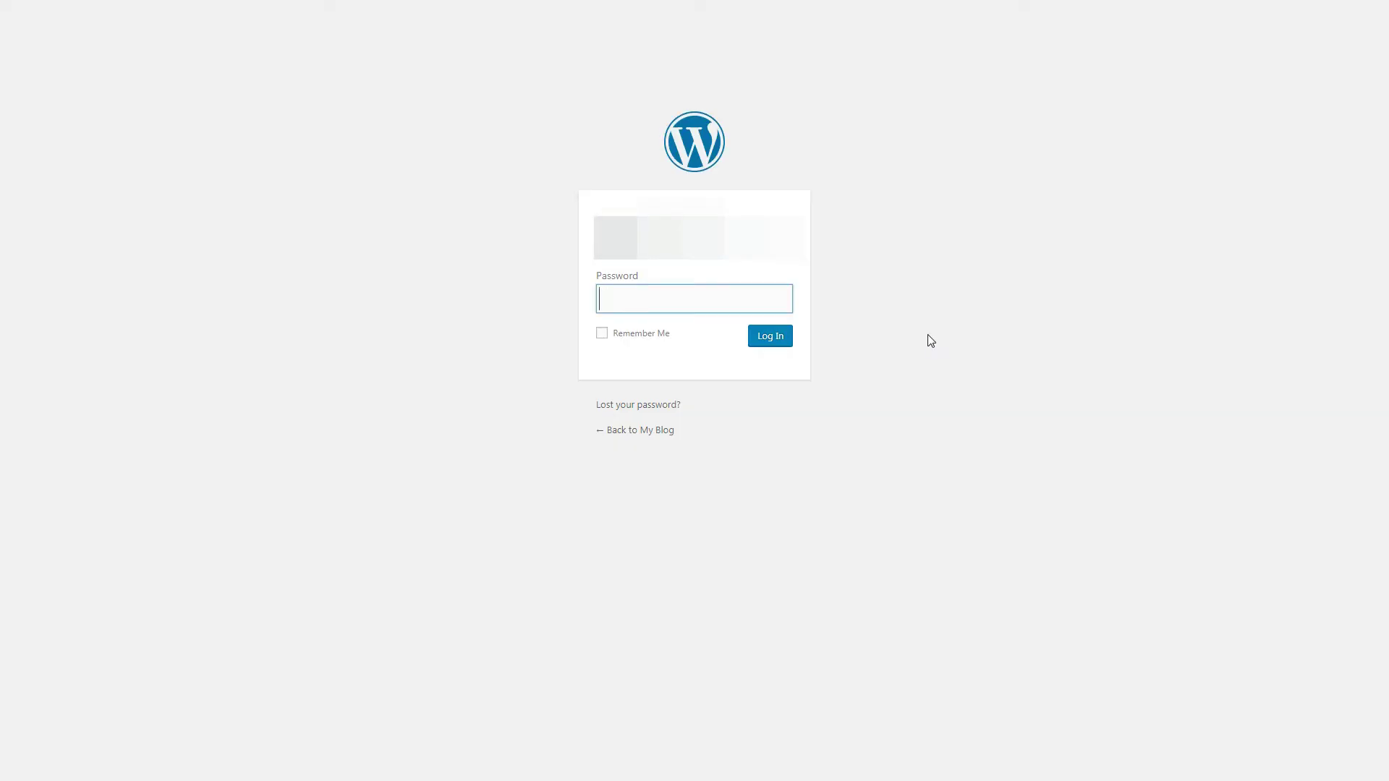
text(********)
click(784, 336)
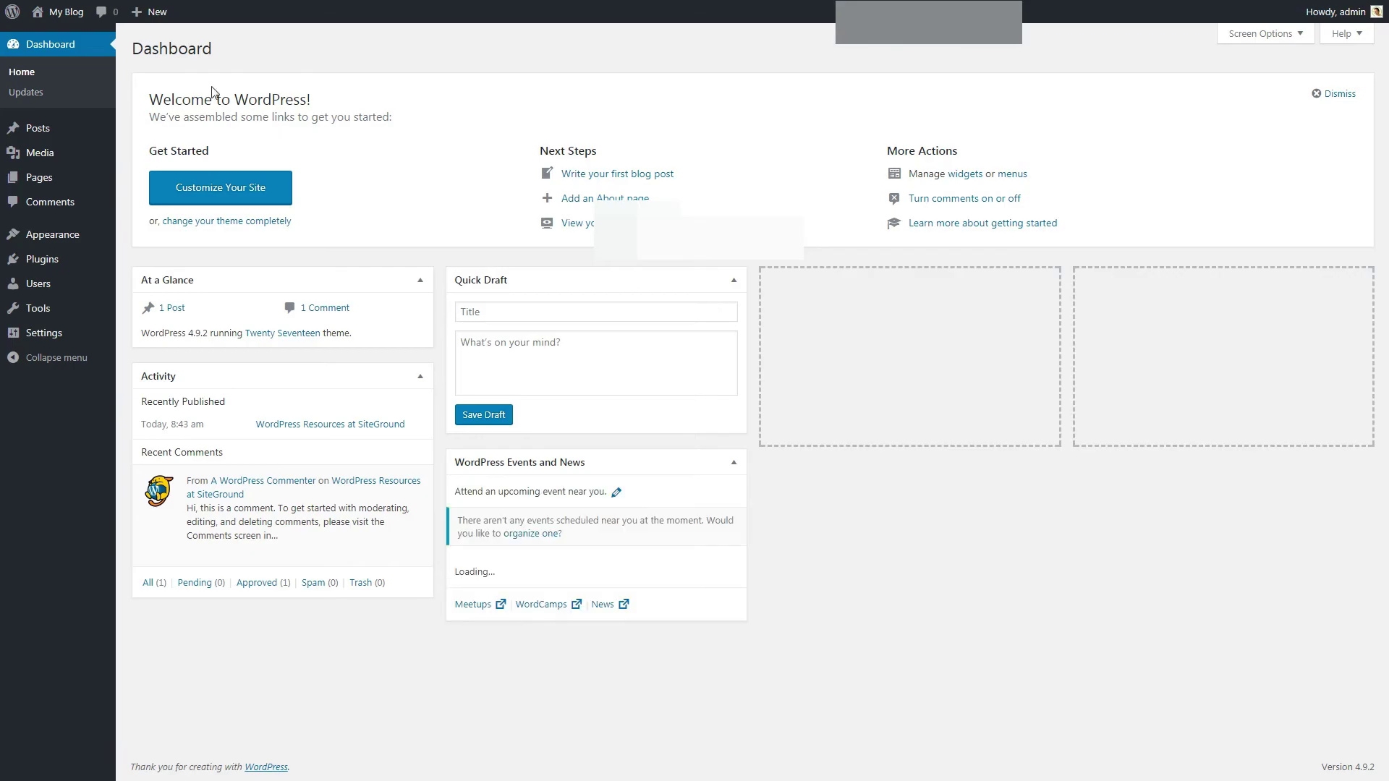
click(52, 35)
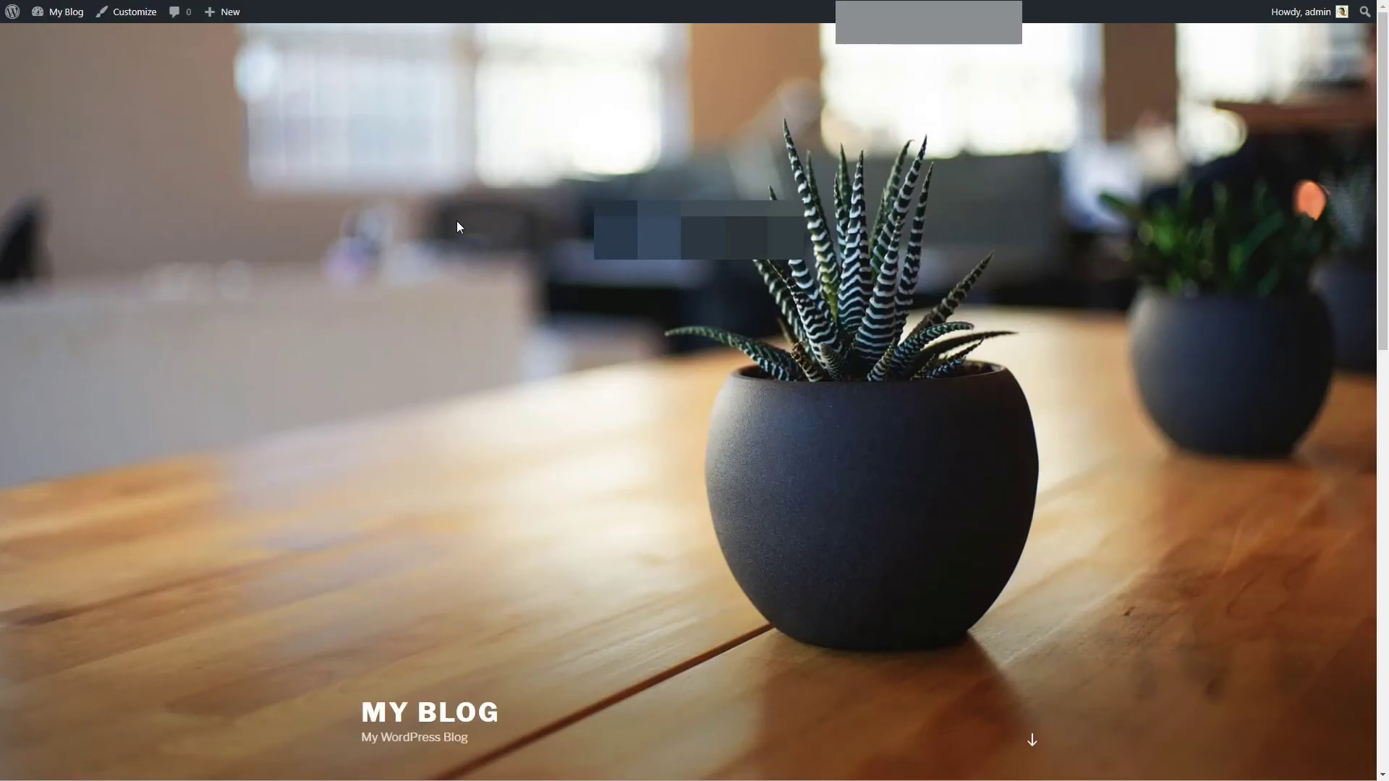
key(F11)
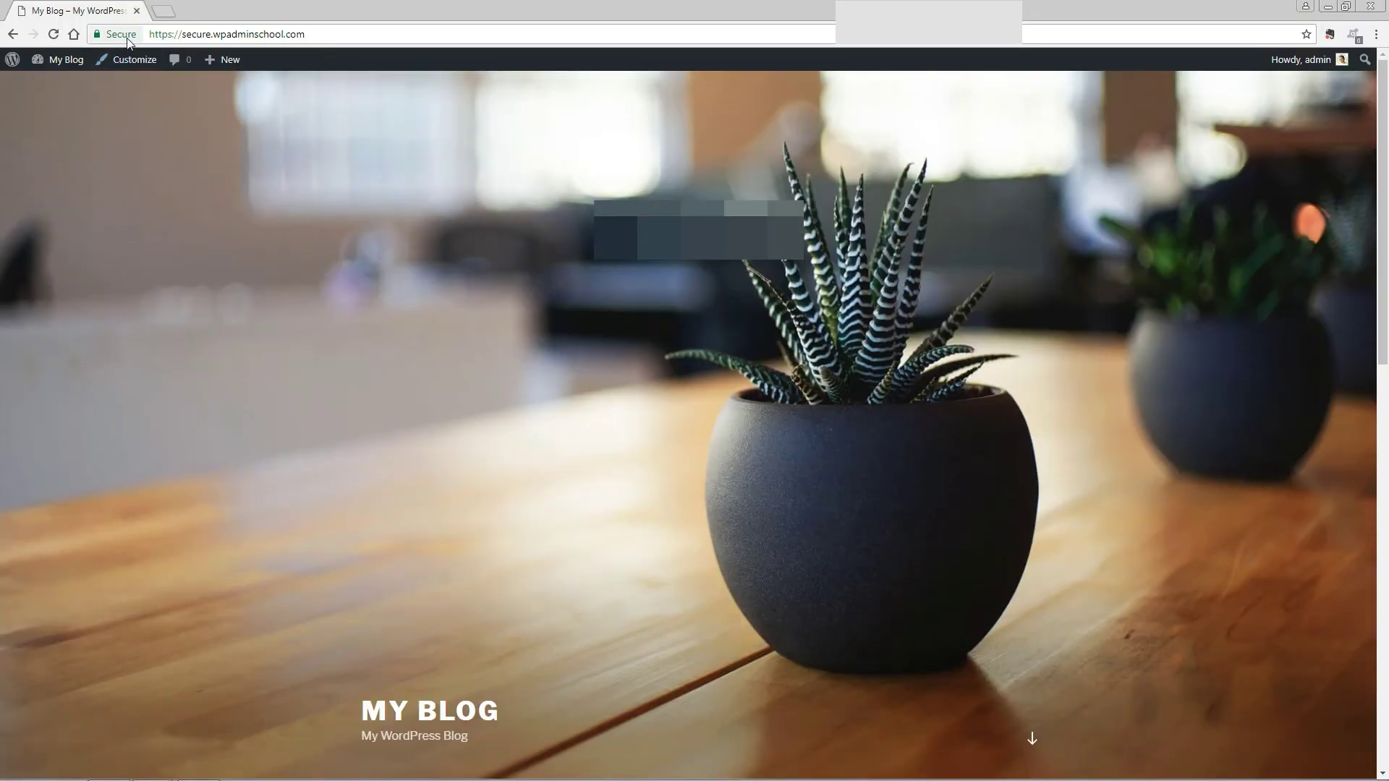
click(127, 38)
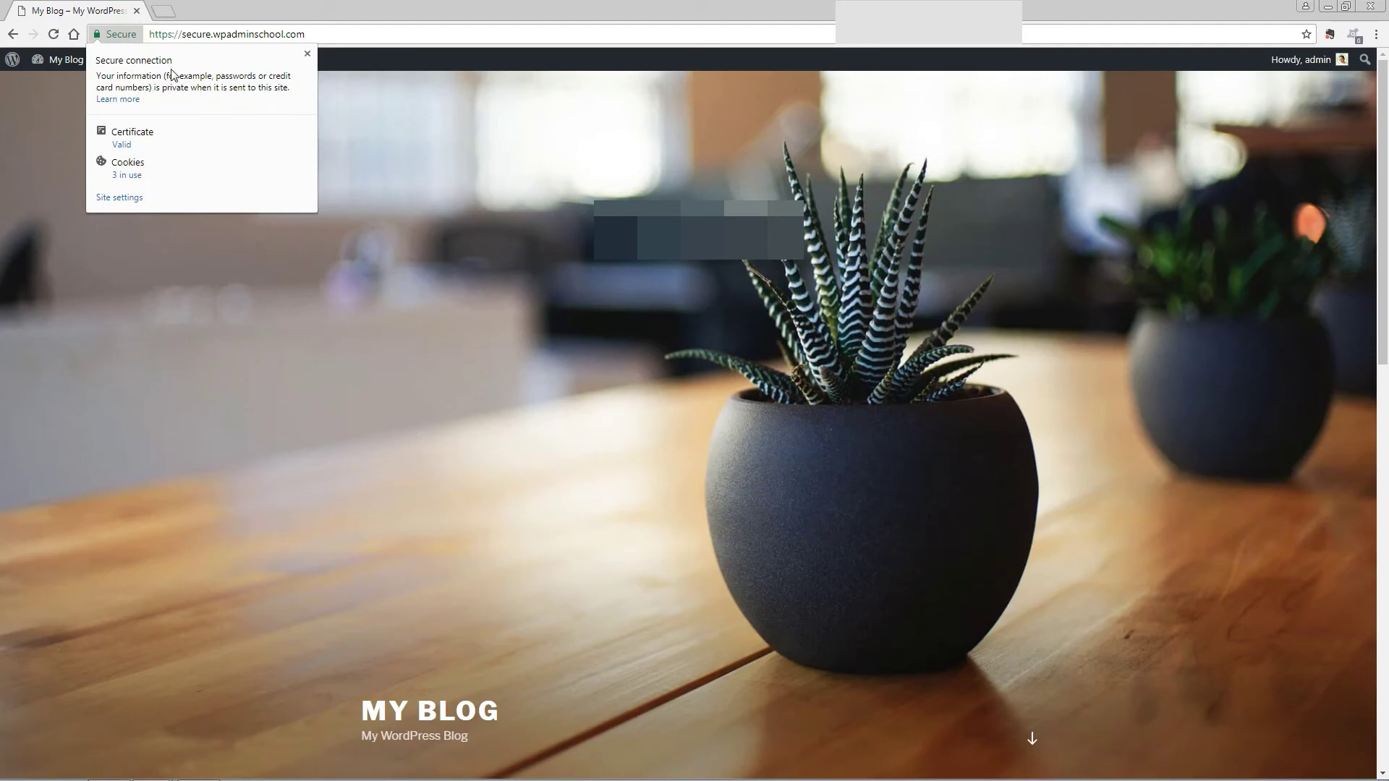